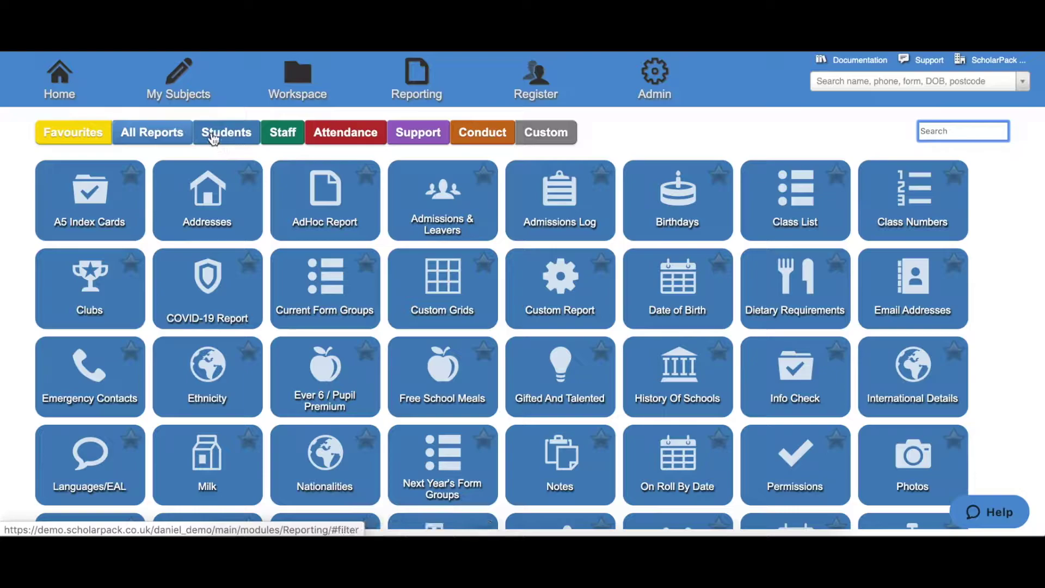
Step: Browse the Staff, Attendance, Support, Conduct and Custom report categories in turn
left_click(292, 140)
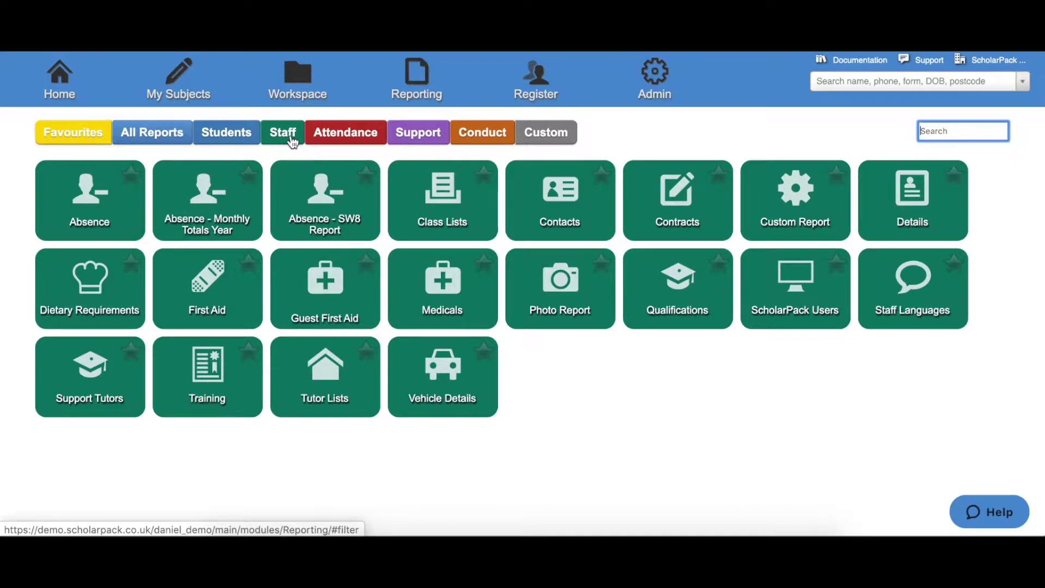
left_click(340, 143)
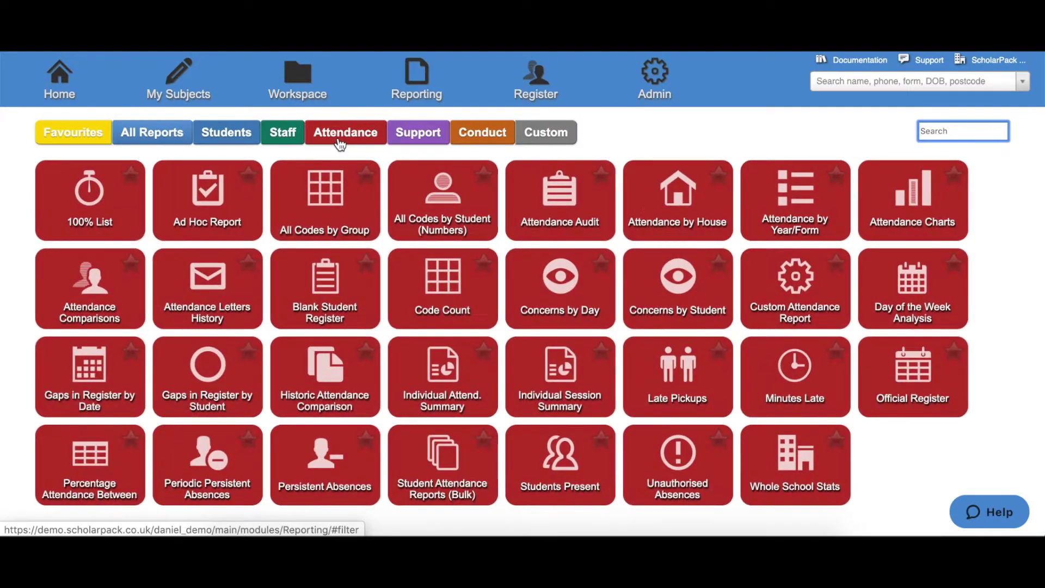
left_click(423, 136)
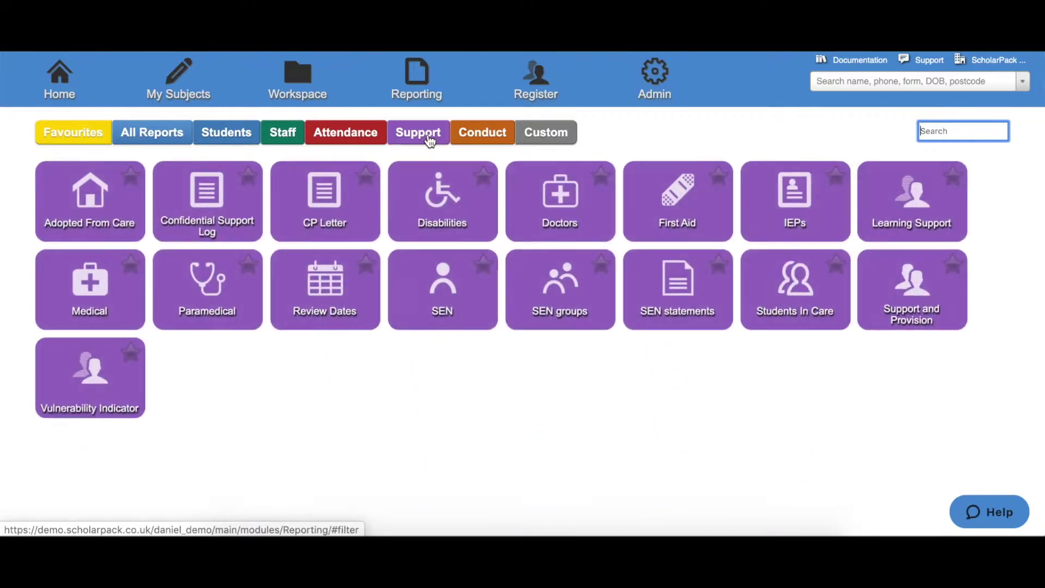
left_click(478, 140)
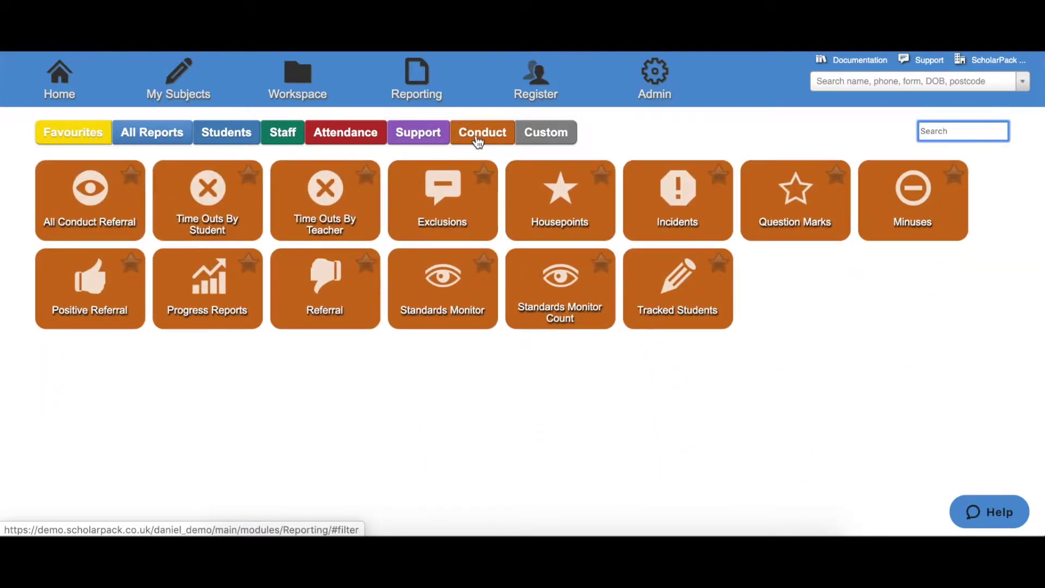
left_click(546, 142)
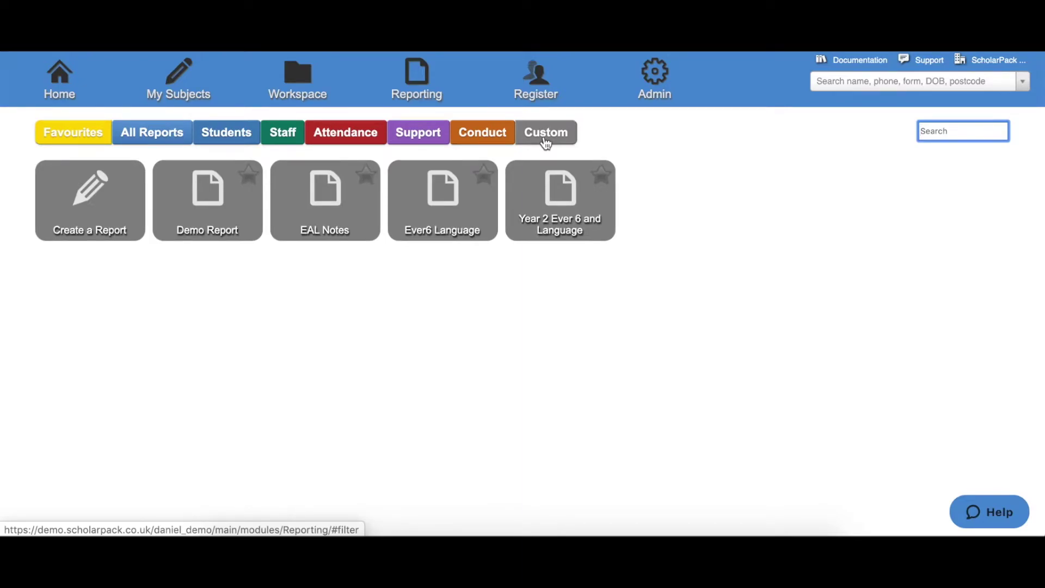
Step: Mark the Addresses report as a favourite in the full report list and display the favourite reports
left_click(188, 142)
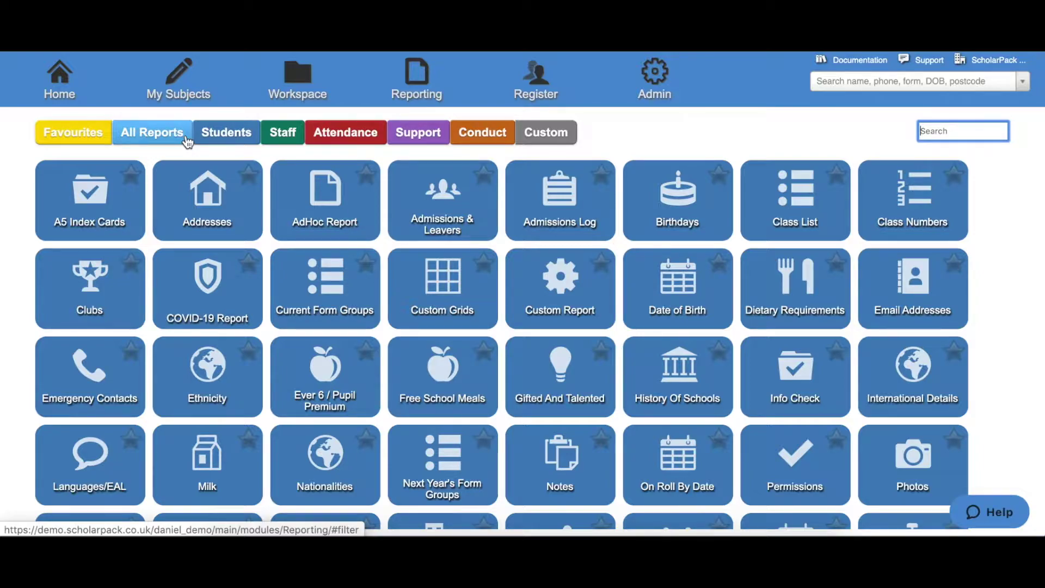
left_click(251, 181)
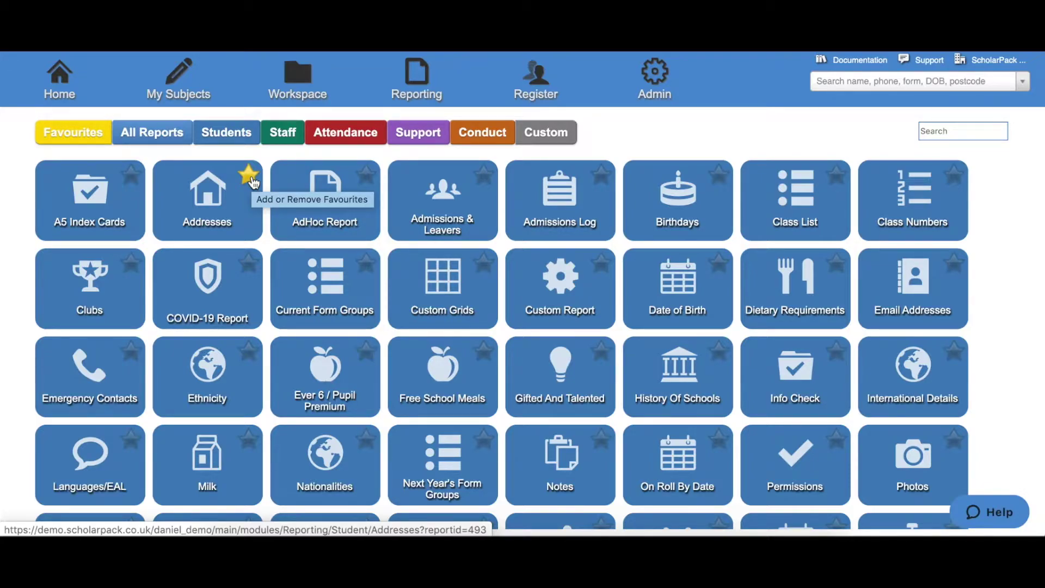
left_click(66, 140)
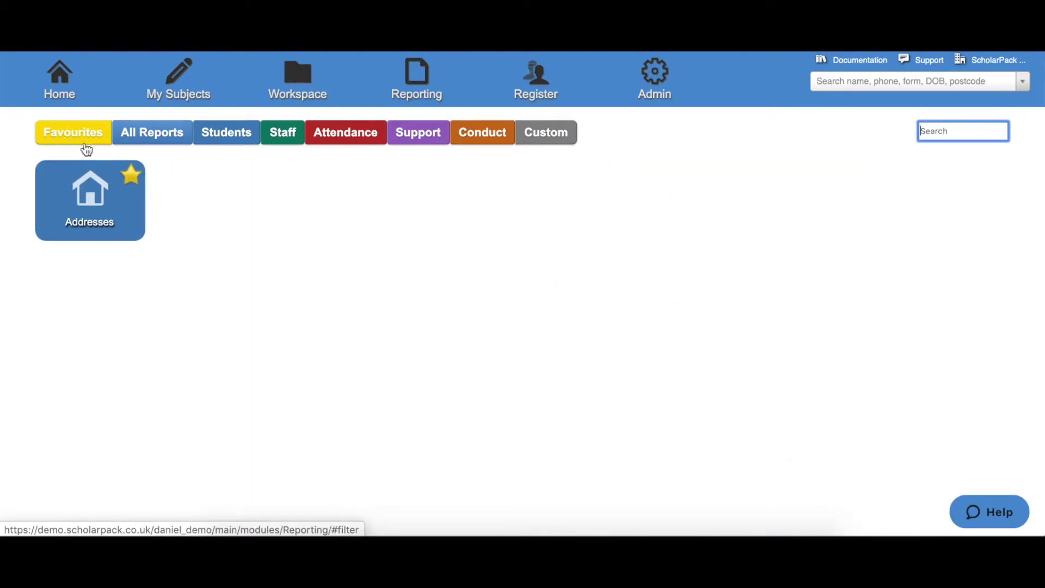
Step: Search all reports for "class list" and clear the search text
left_click(137, 142)
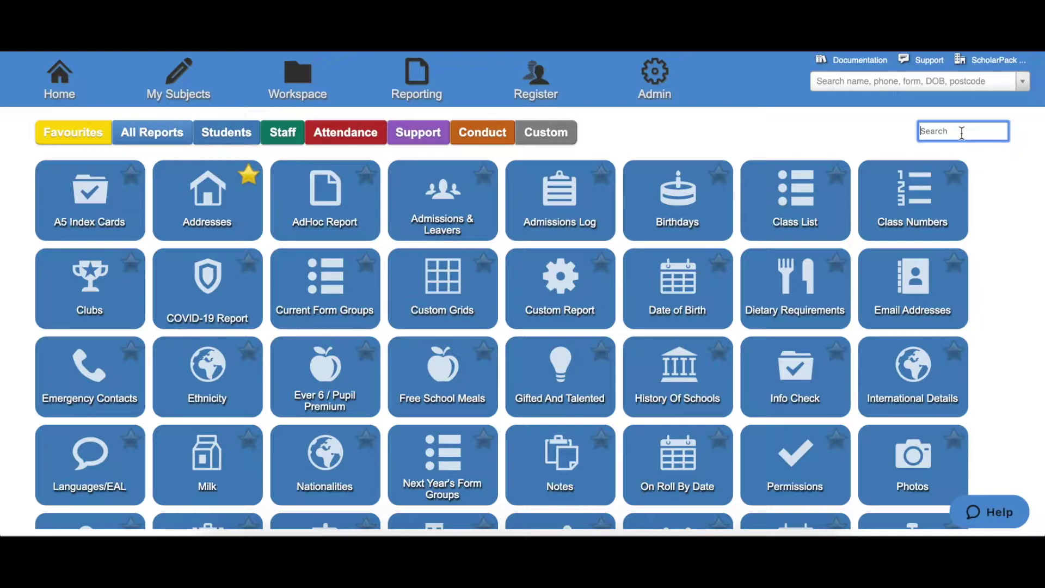
type("class")
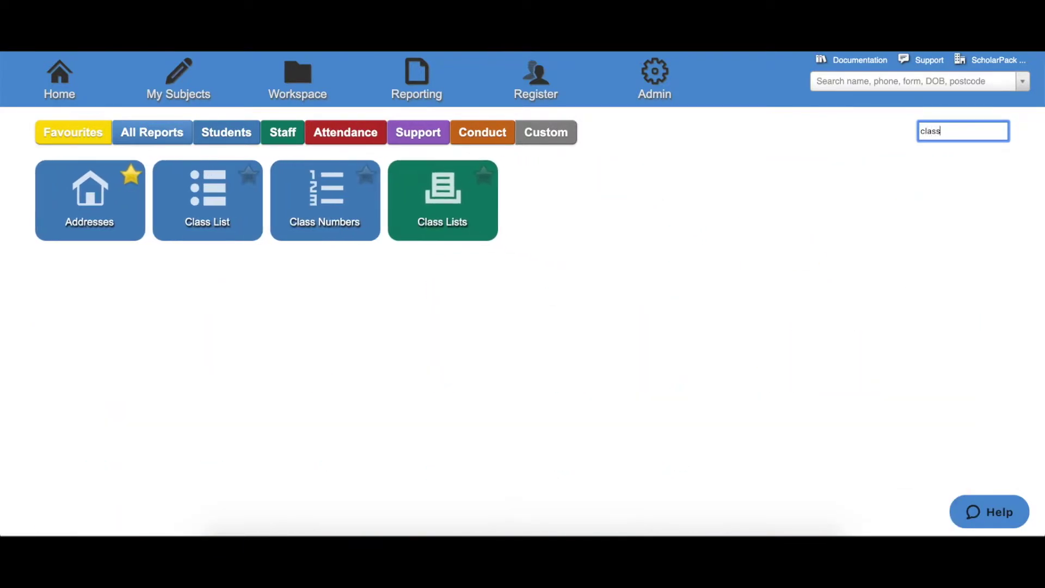
type(" list")
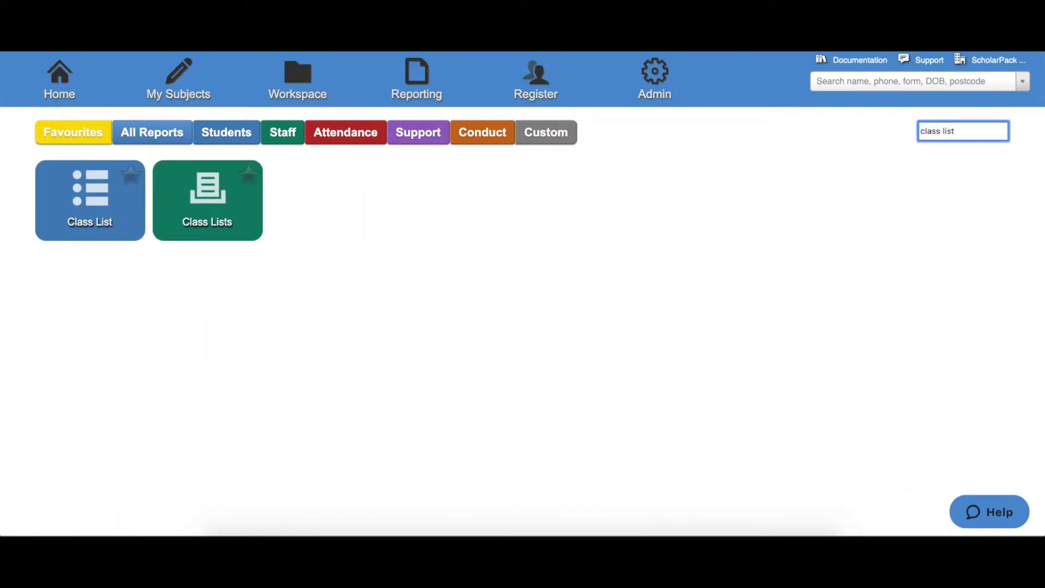
key("BackSpace")
key("BackSpace")
key("BackSpace")
key("BackSpace")
key("BackSpace")
key("BackSpace")
key("BackSpace")
key("BackSpace")
key("BackSpace")
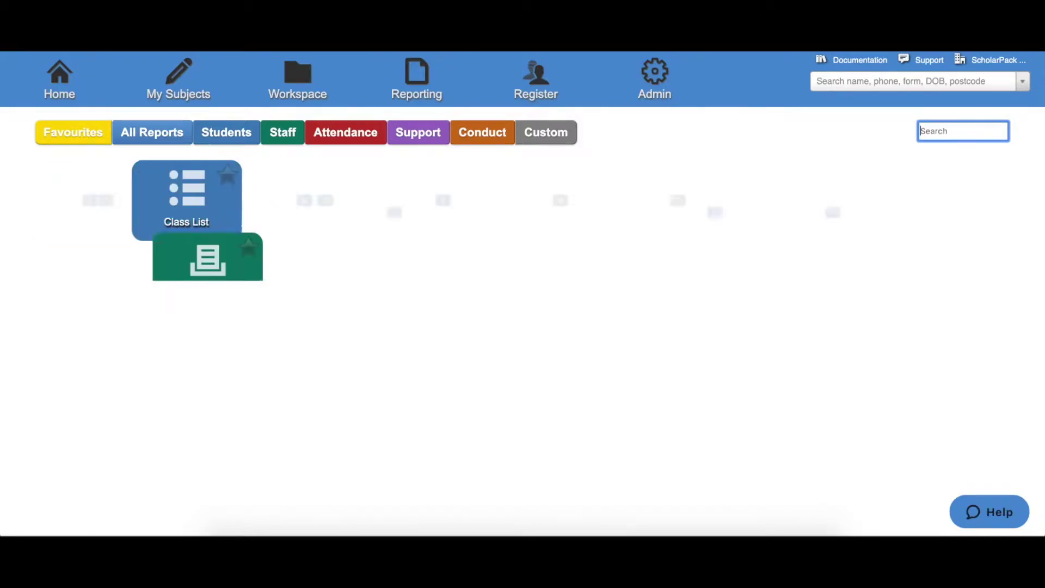
Step: Search the reports for "persis" and clear the search text
type("persis")
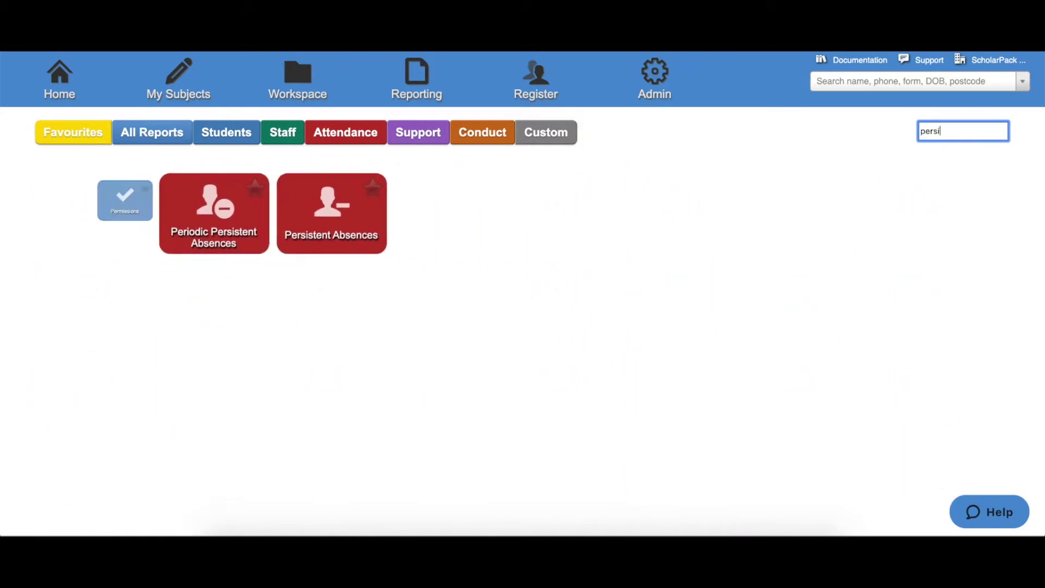
key("BackSpace")
key("BackSpace")
key("BackSpace")
key("BackSpace")
key("BackSpace")
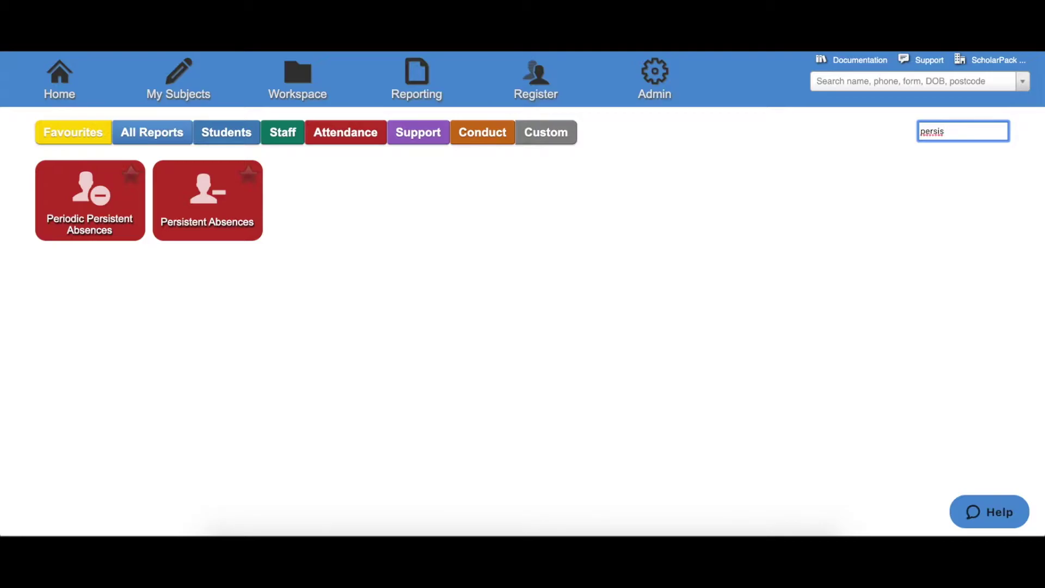
key("BackSpace")
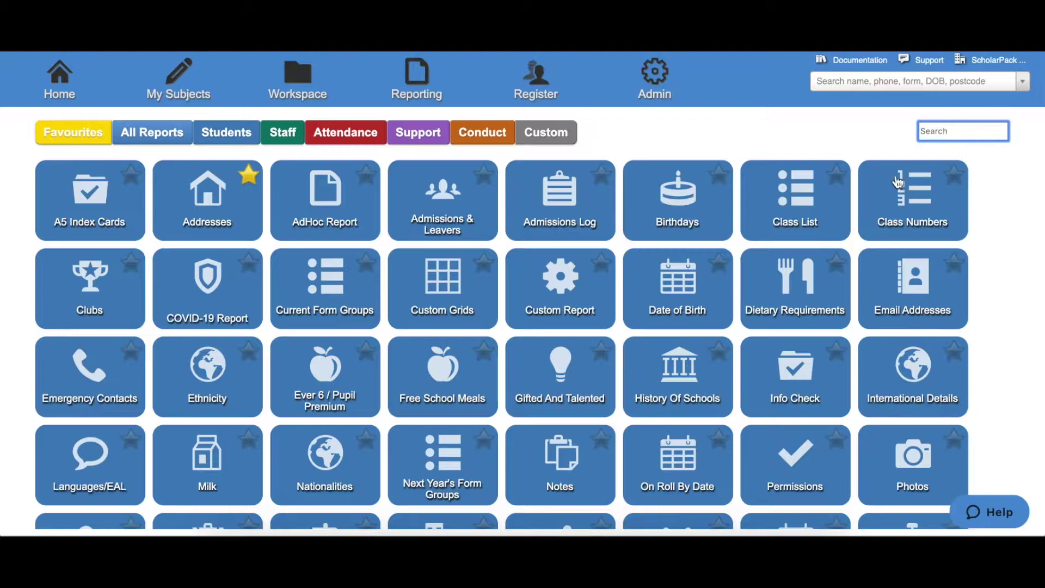
Step: Run the student Class List report for form 2 Tigers, including current students only
left_click(793, 200)
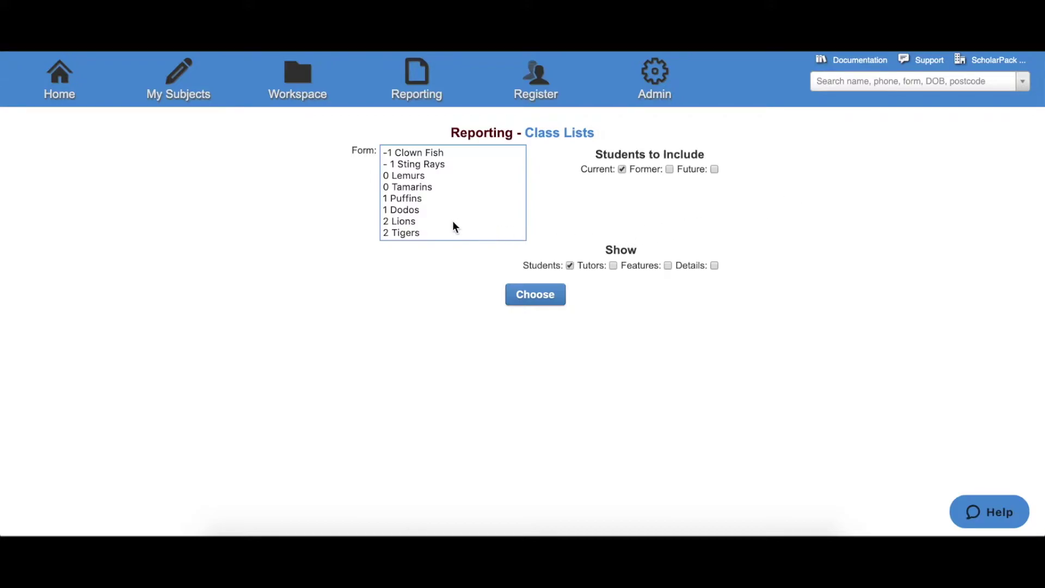
left_click(436, 233)
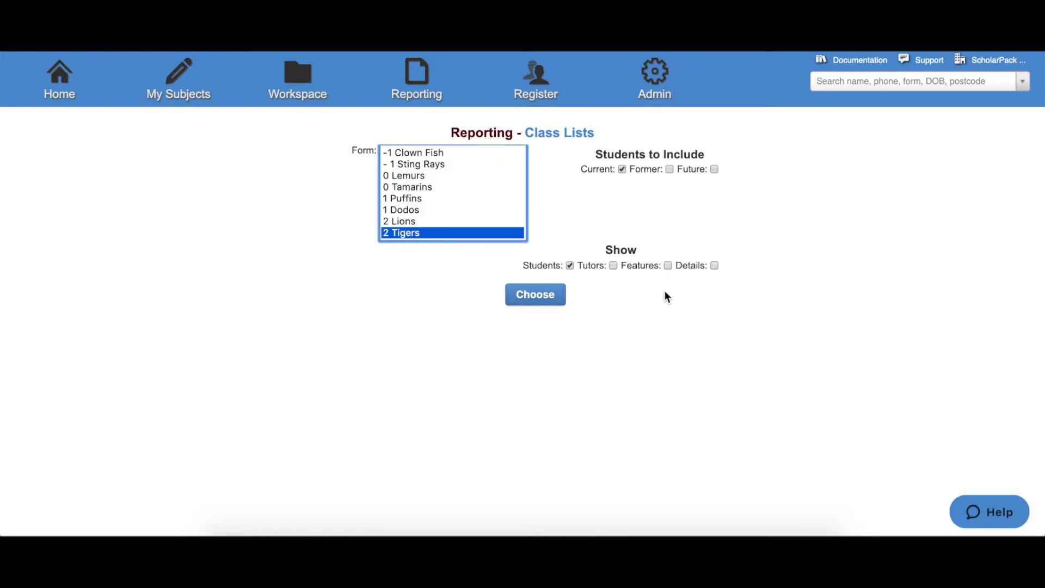
left_click(541, 304)
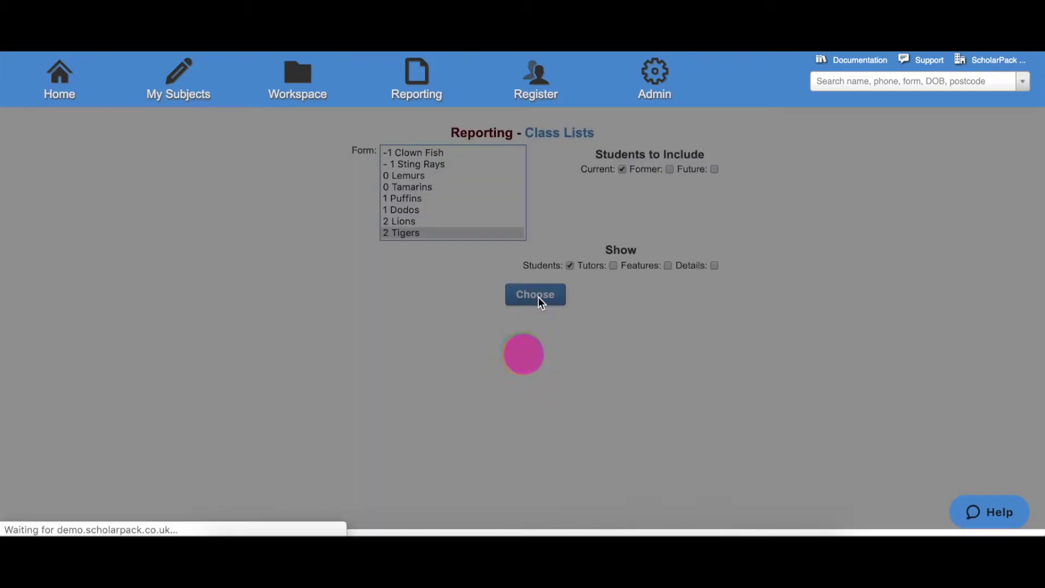
scroll(541, 303, "down", 1)
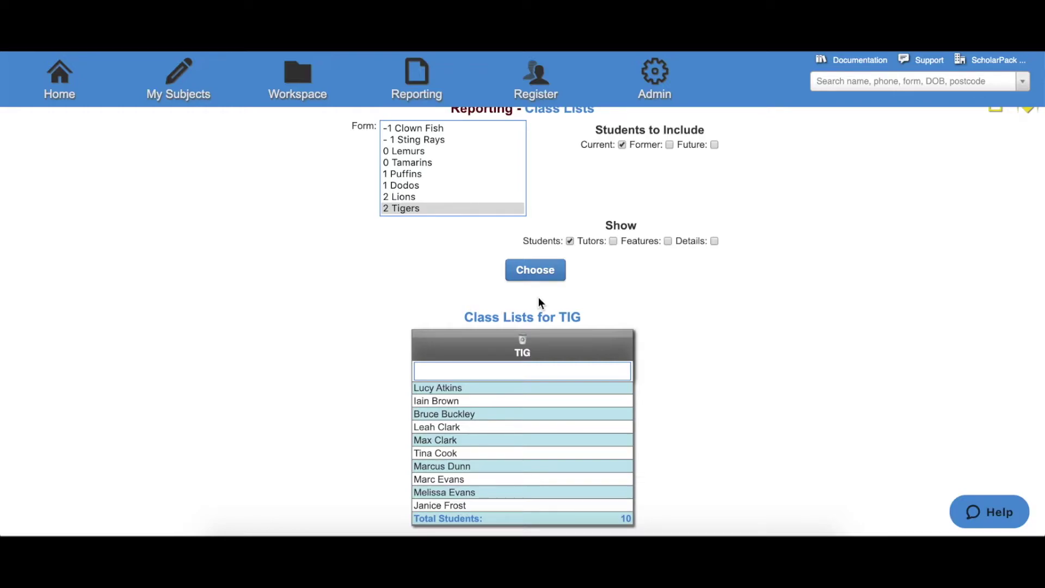
Step: Open the download options for the class list and select Excel as the file format
scroll(539, 300, "up", 1)
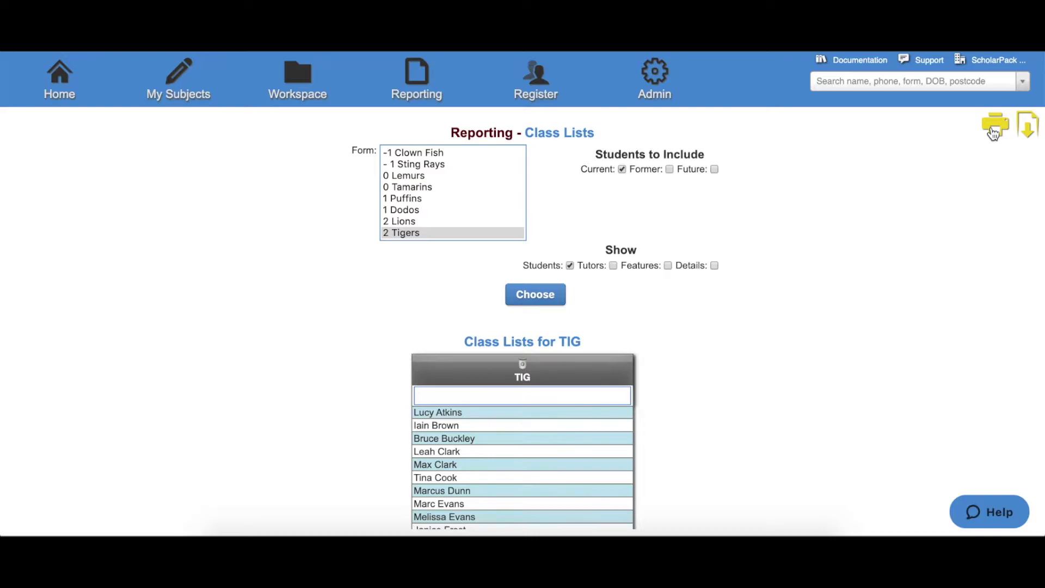
left_click(1029, 128)
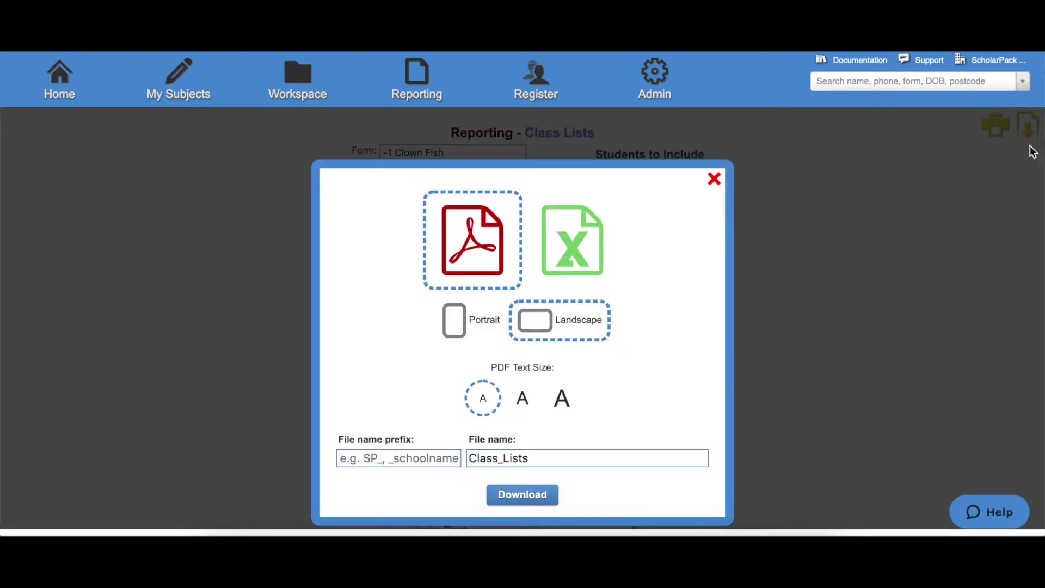
left_click(586, 255)
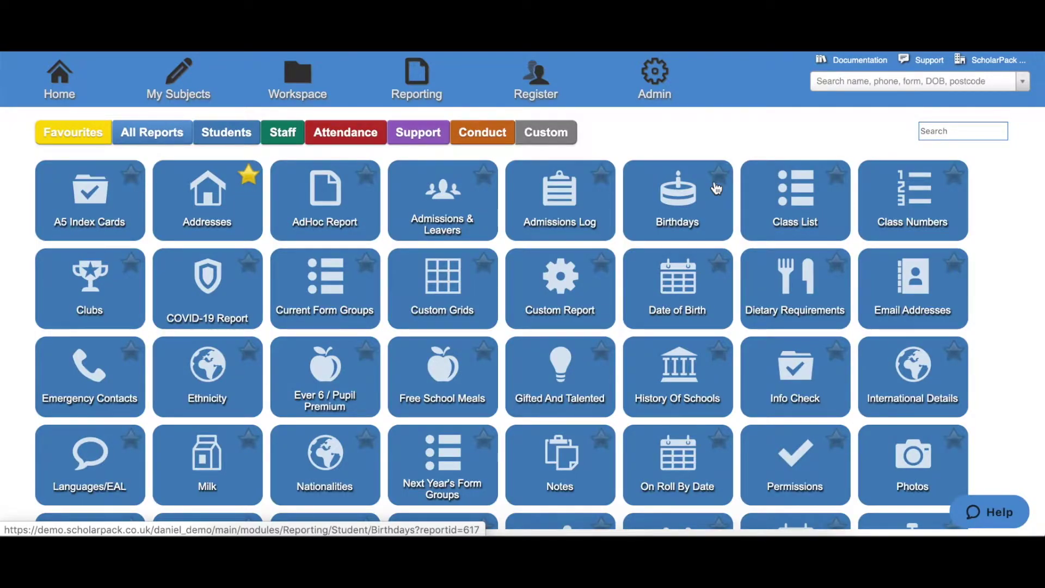
Step: Open the COVID-19 Report and look through its Group and Form choices, keeping All Students and All Forms
left_click(193, 308)
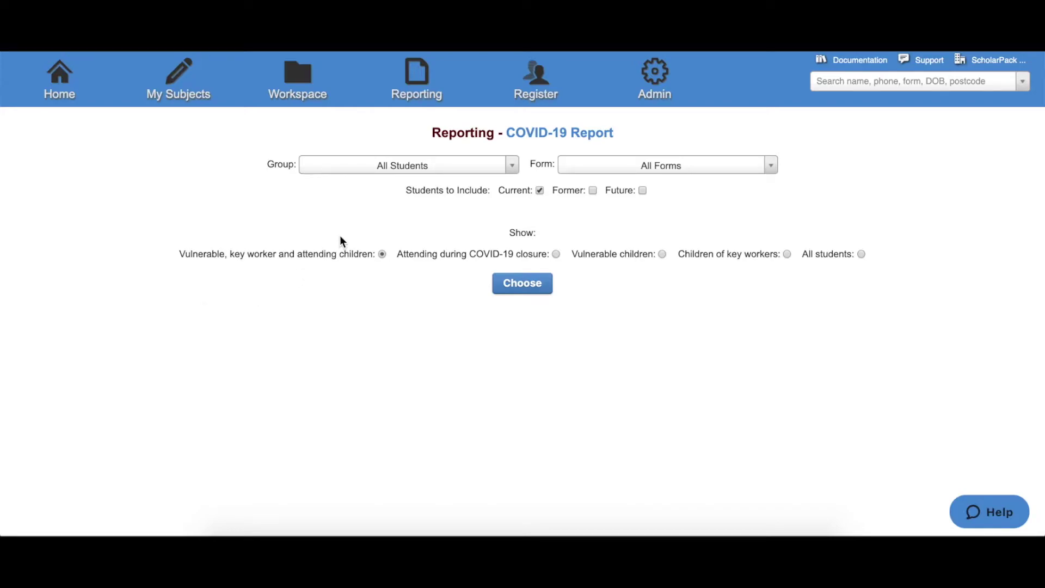
left_click(412, 174)
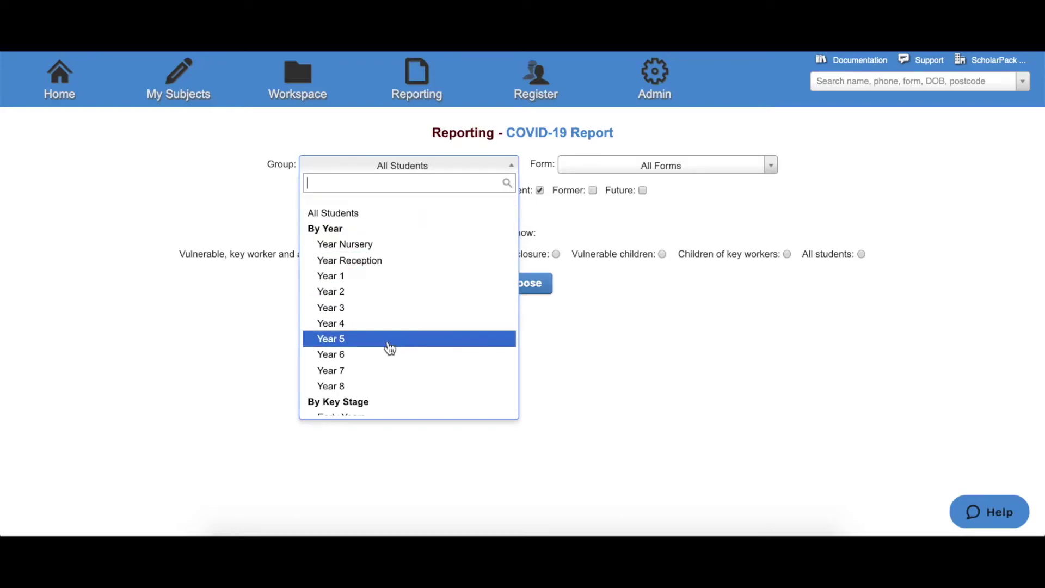
scroll(390, 349, "down", 3)
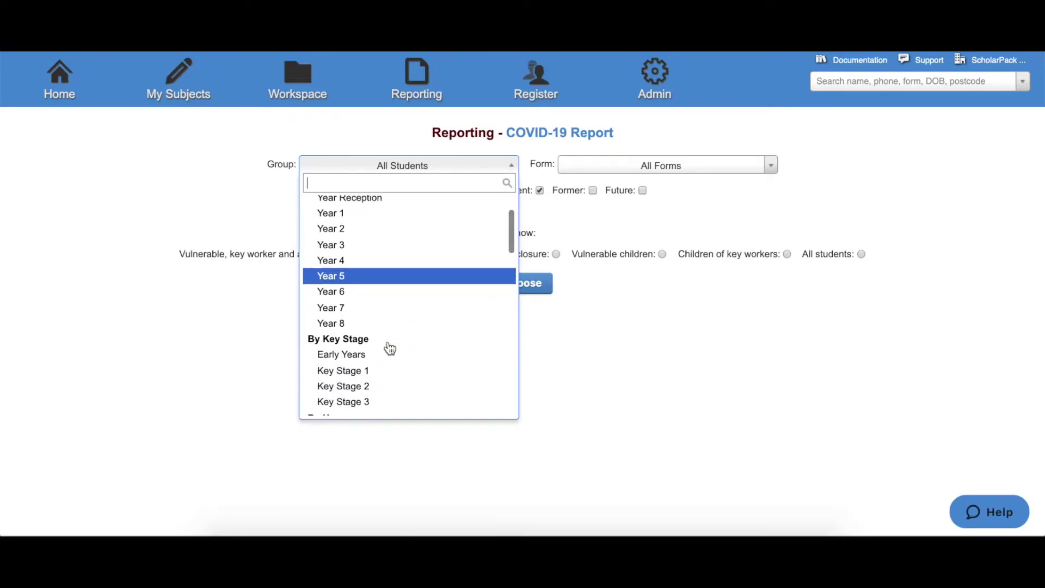
left_click(576, 234)
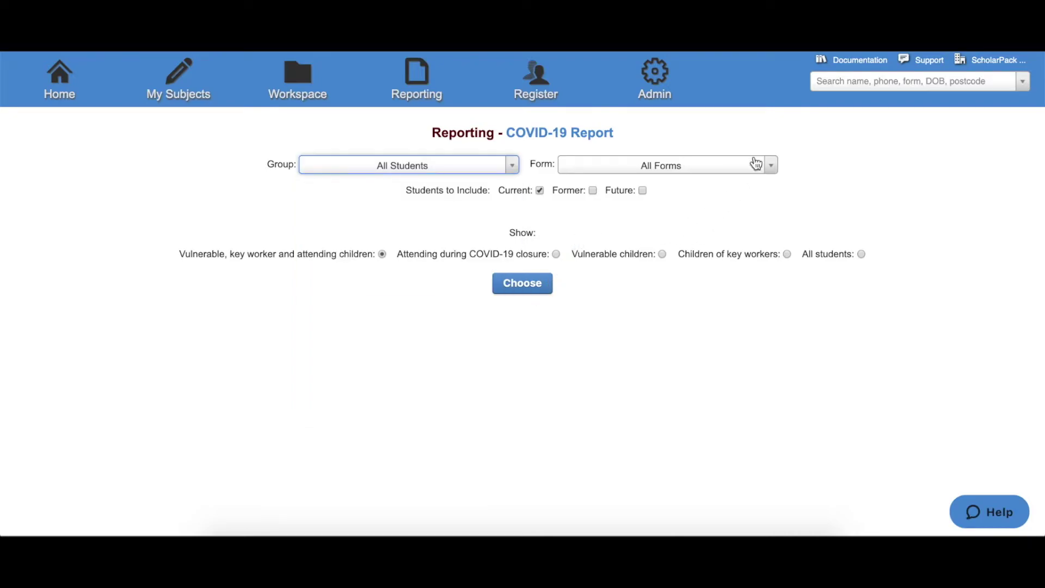
left_click(752, 165)
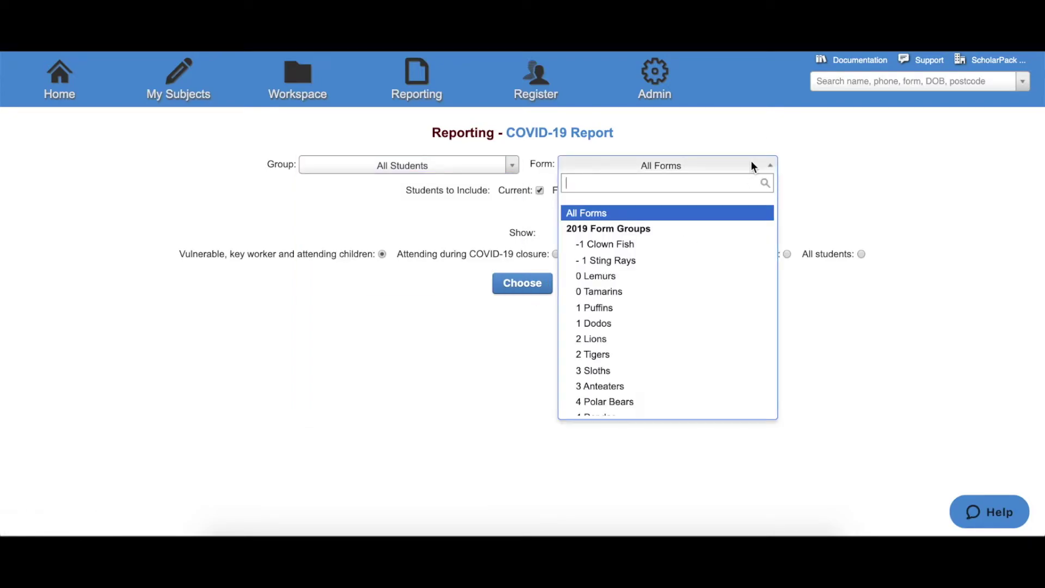
left_click(753, 166)
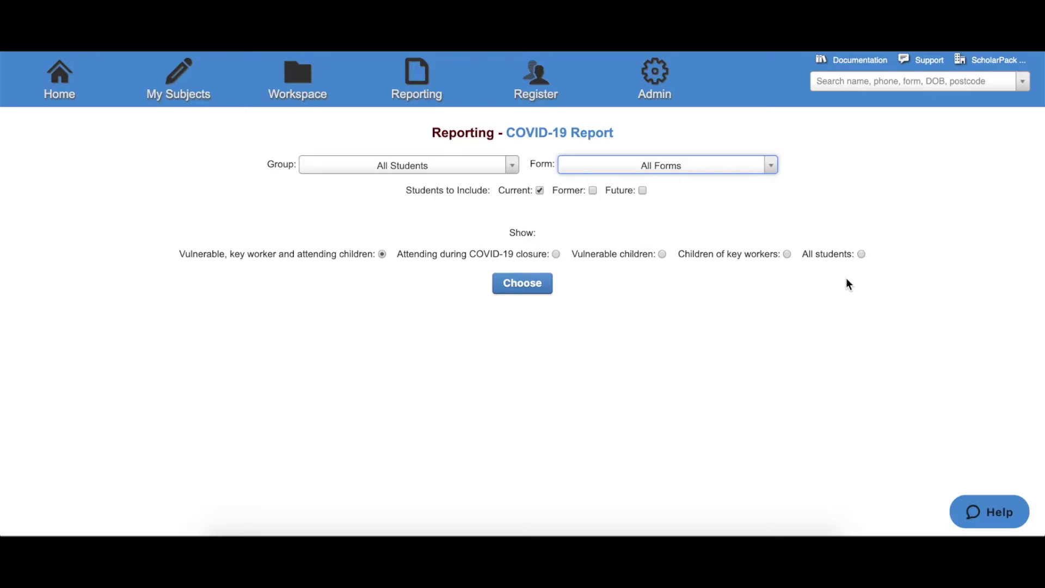
Step: Generate the COVID-19 Report for current students in all forms, showing vulnerable, key worker and attending children, and look over the table
left_click(535, 286)
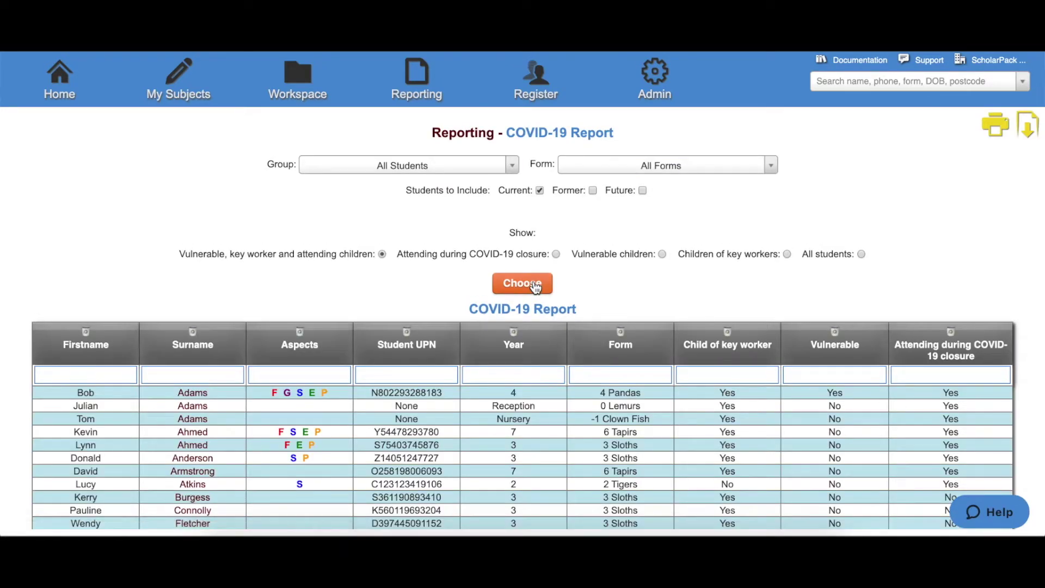
scroll(534, 286, "down", 3)
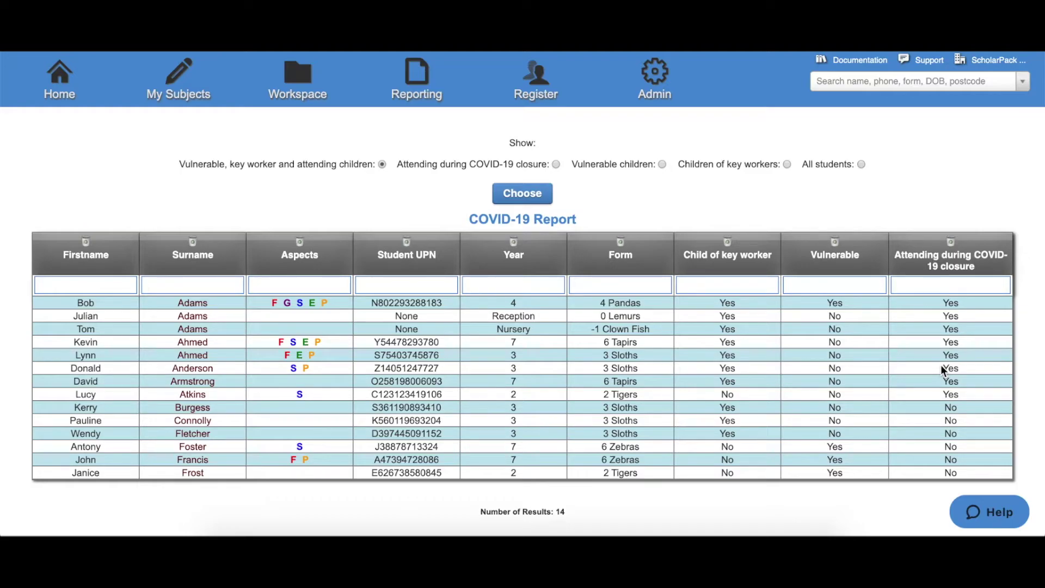
scroll(942, 366, "up", 3)
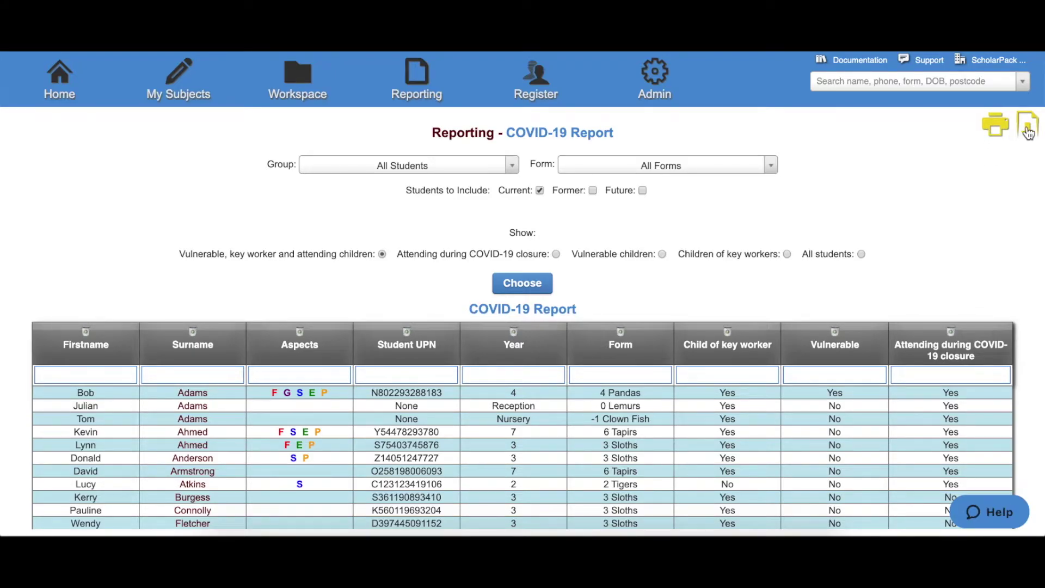
Step: Filter the COVID-19 Report table by "yes" in the Child of key worker column
scroll(1028, 133, "down", 2)
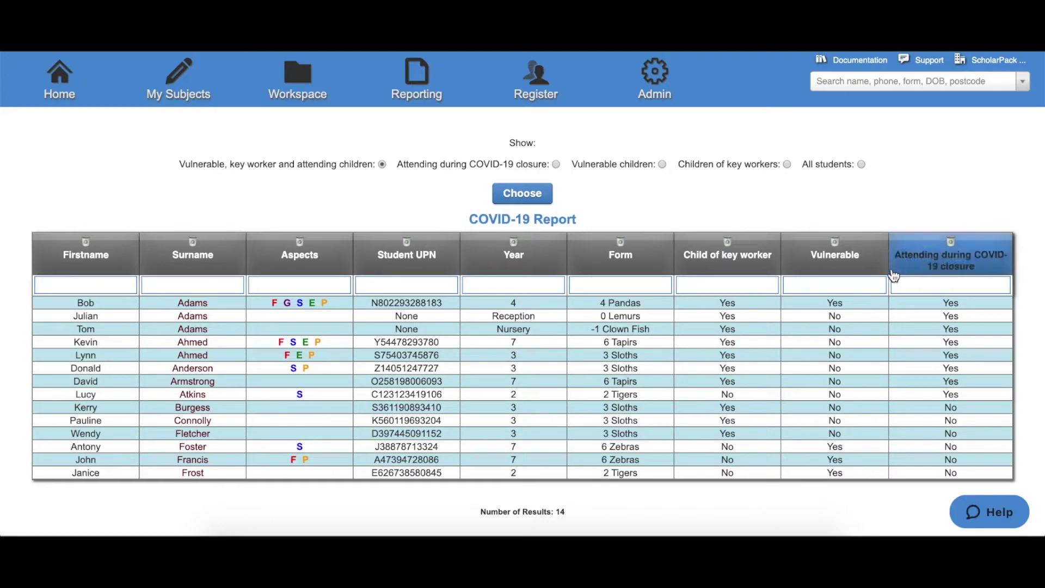
left_click(749, 286)
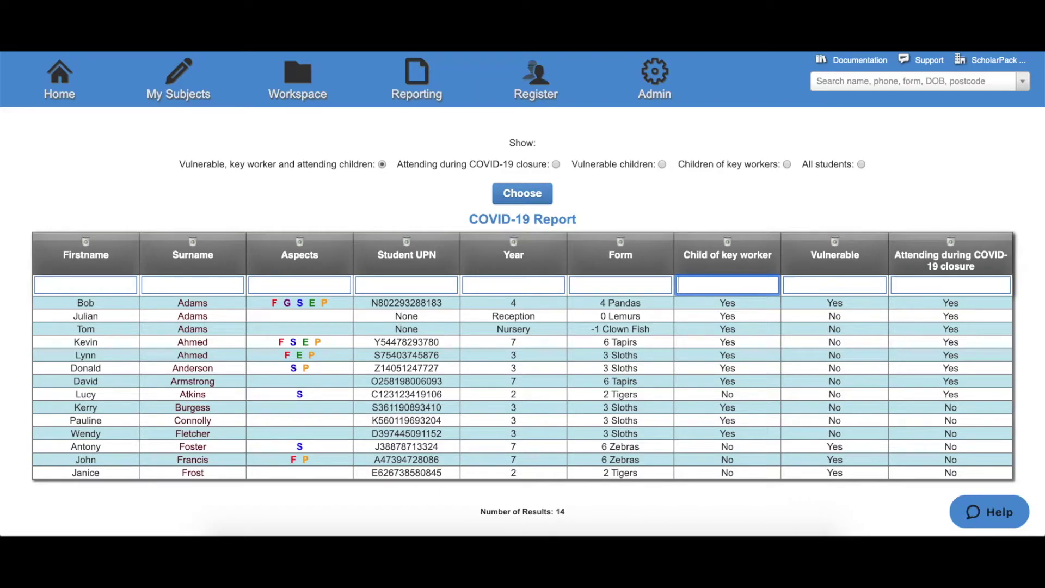
type("yes")
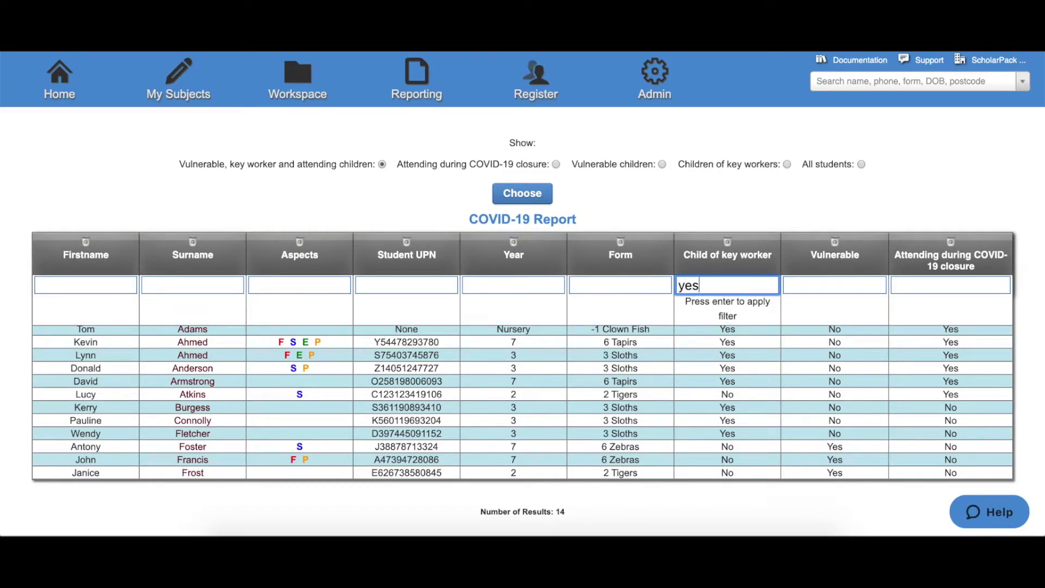
key("Return")
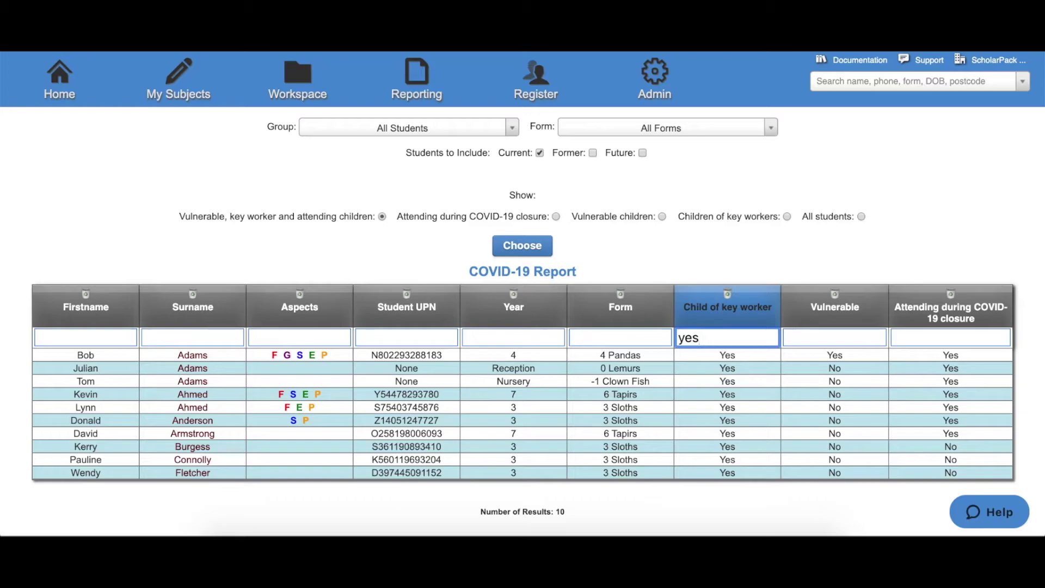
Step: Regenerate the COVID-19 Report without the column filter and remove its Year column
left_click(541, 247)
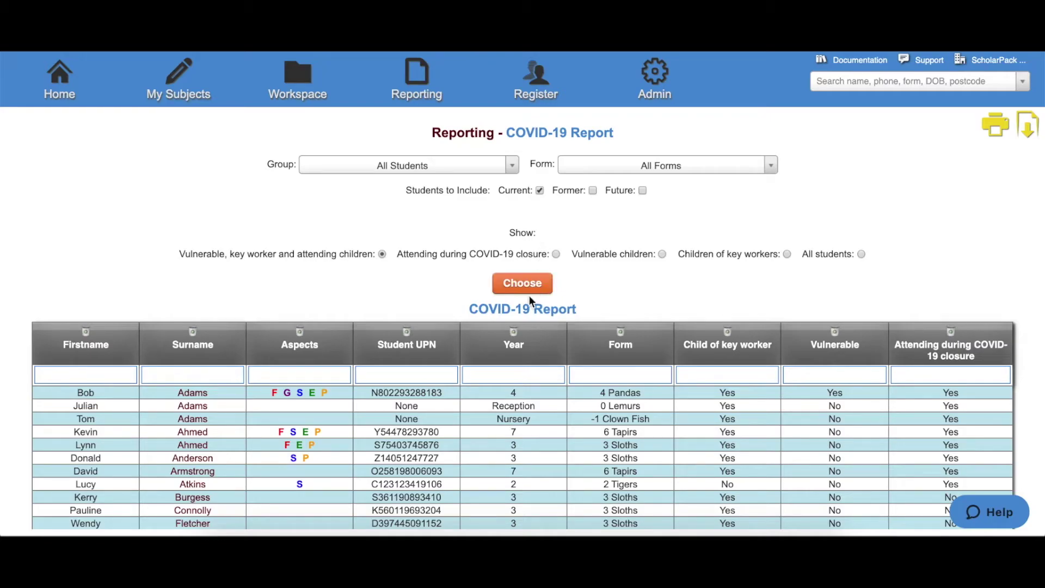
left_click(514, 335)
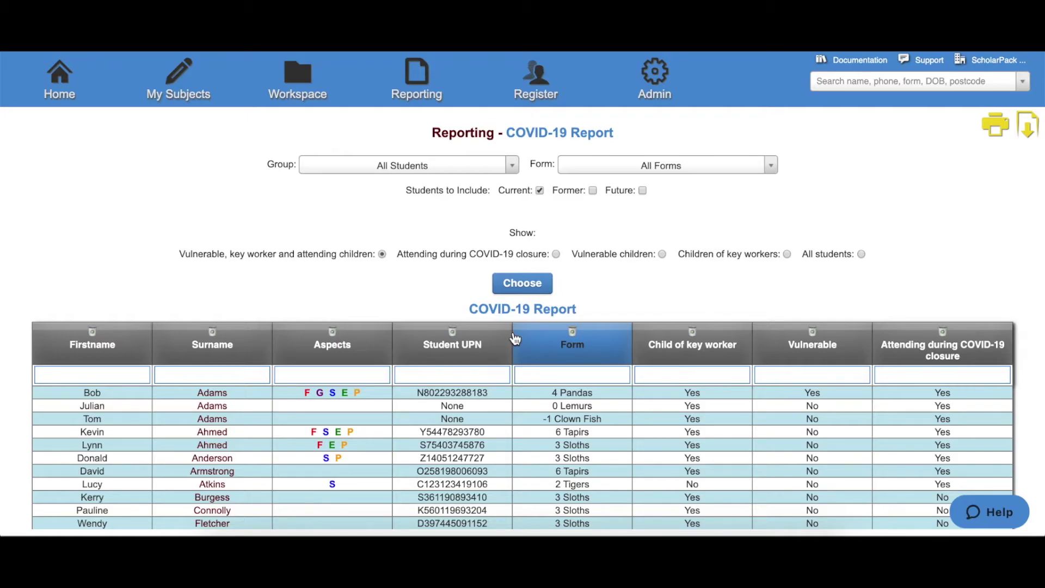
Step: Sort the COVID-19 Report by Surname, switching between ascending and descending order
left_click(258, 359)
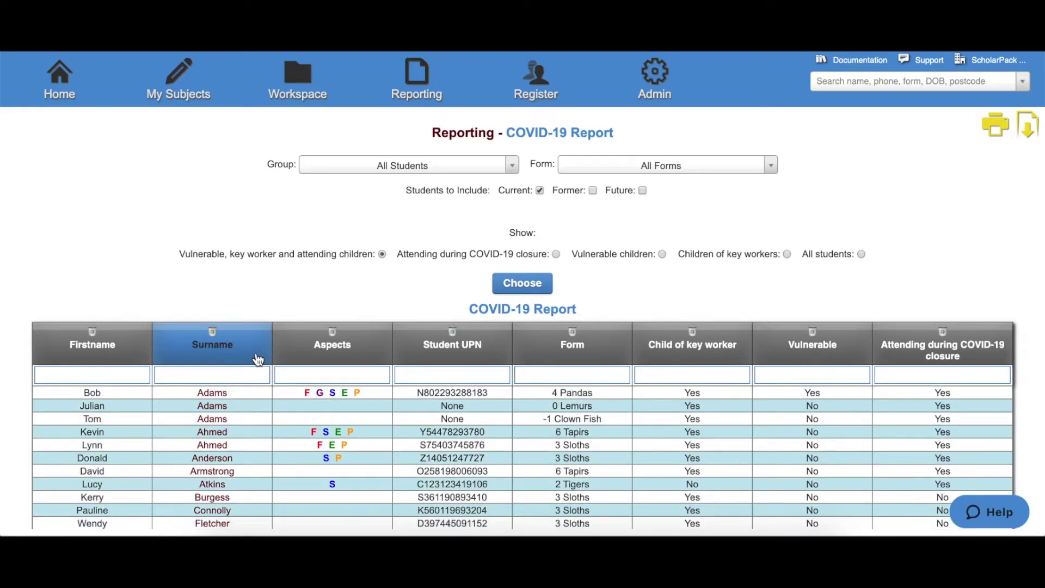
left_click(258, 359)
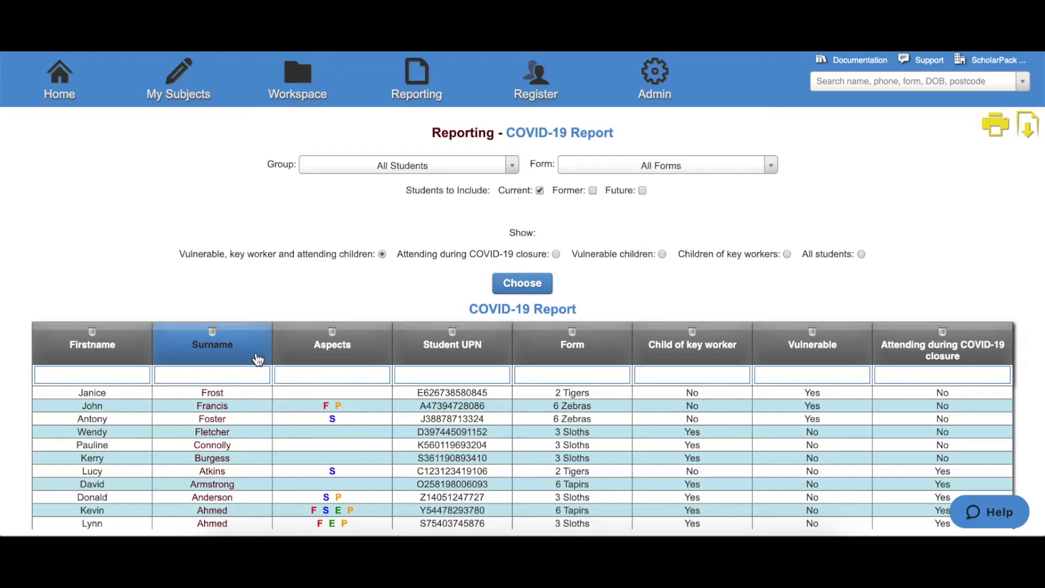
left_click(258, 360)
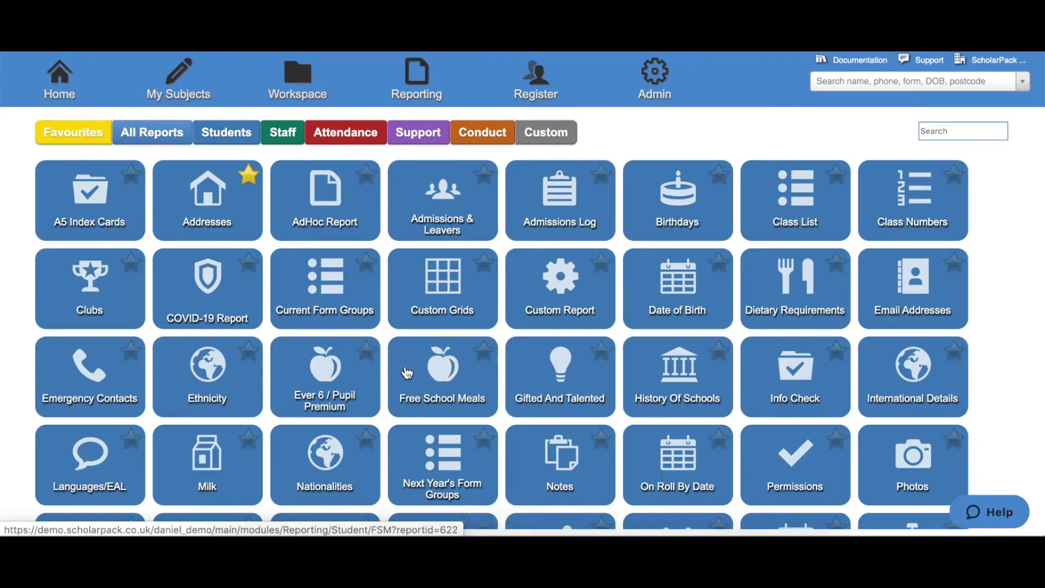
Step: Run the Free School Meals report for current students in the COVID-19 - Vulnerable or Key Worker Children group, without historic FSM periods
left_click(427, 373)
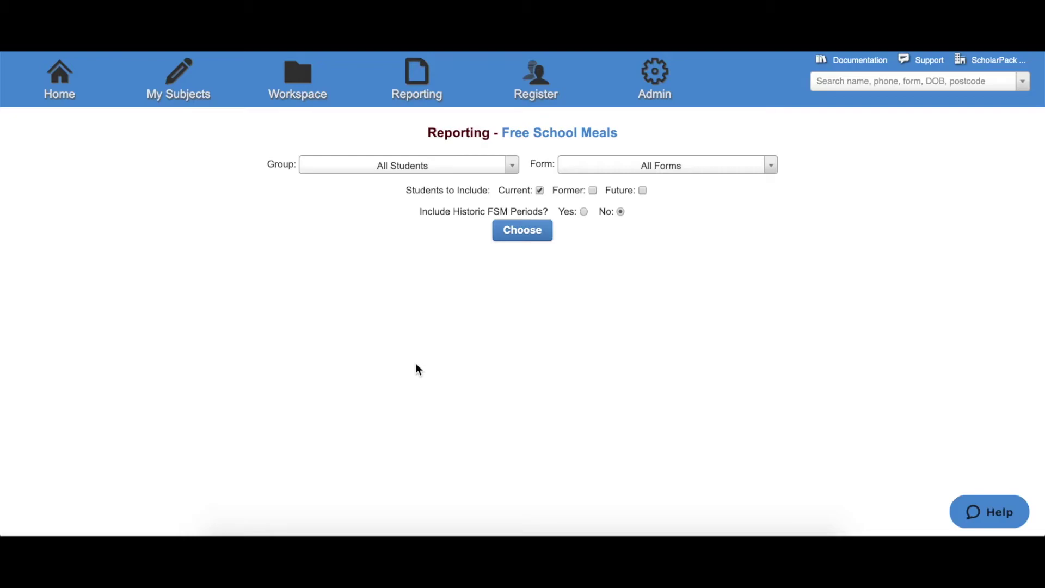
left_click(382, 165)
scroll(329, 263, "down", 3)
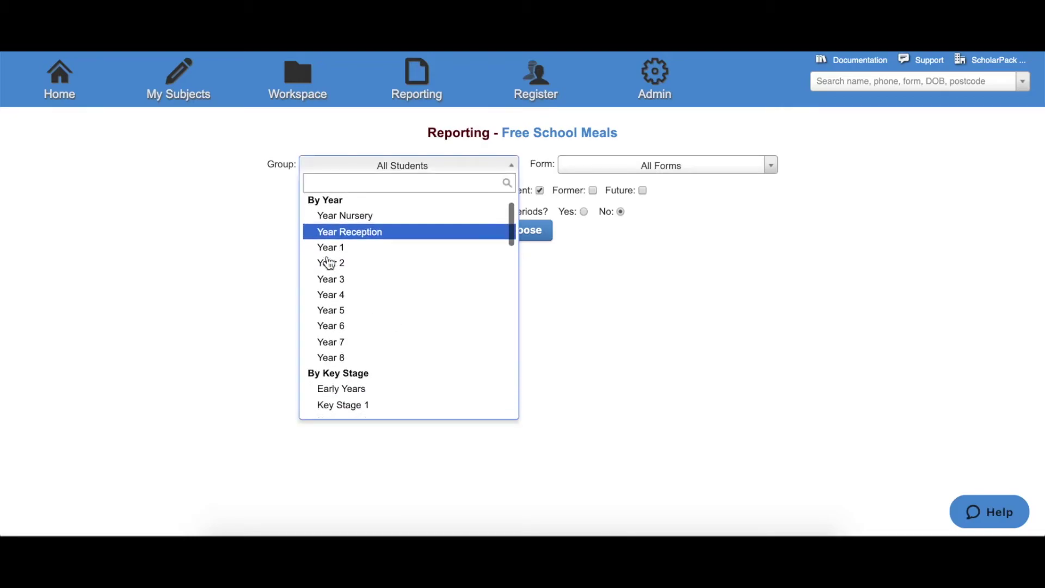
scroll(328, 263, "down", 6)
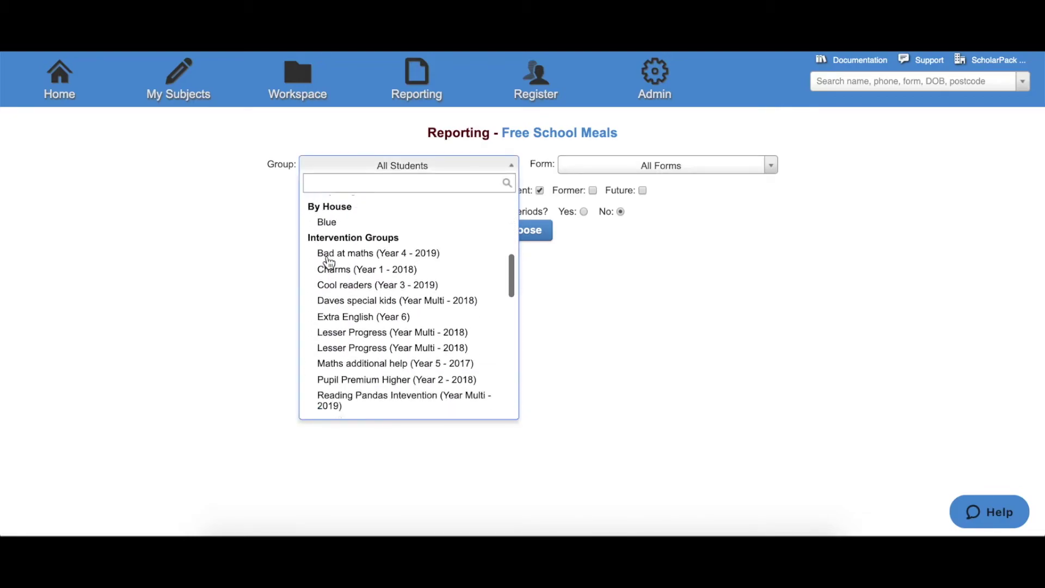
scroll(329, 263, "down", 2)
scroll(329, 263, "down", 3)
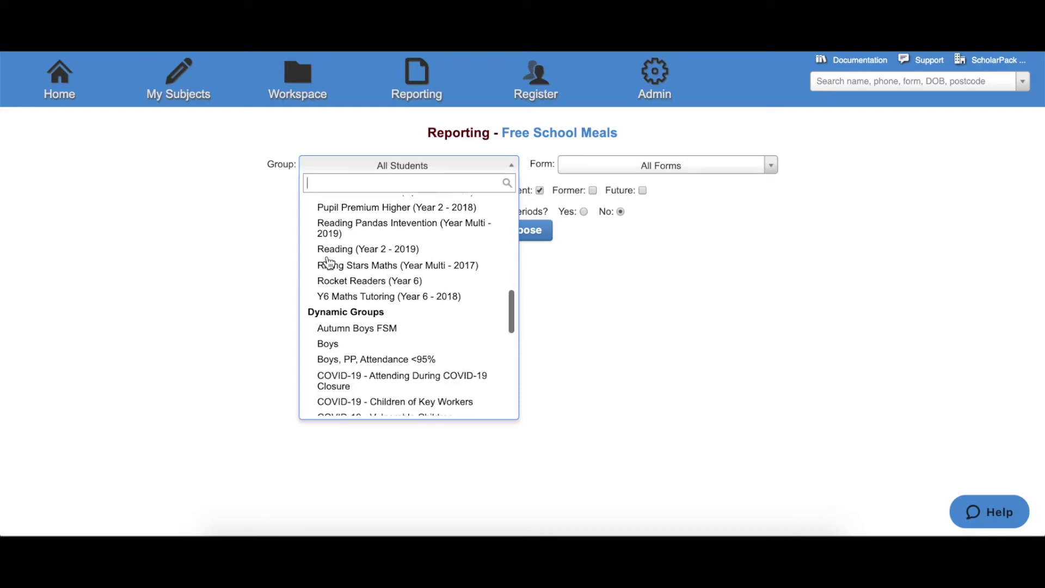
scroll(329, 263, "down", 2)
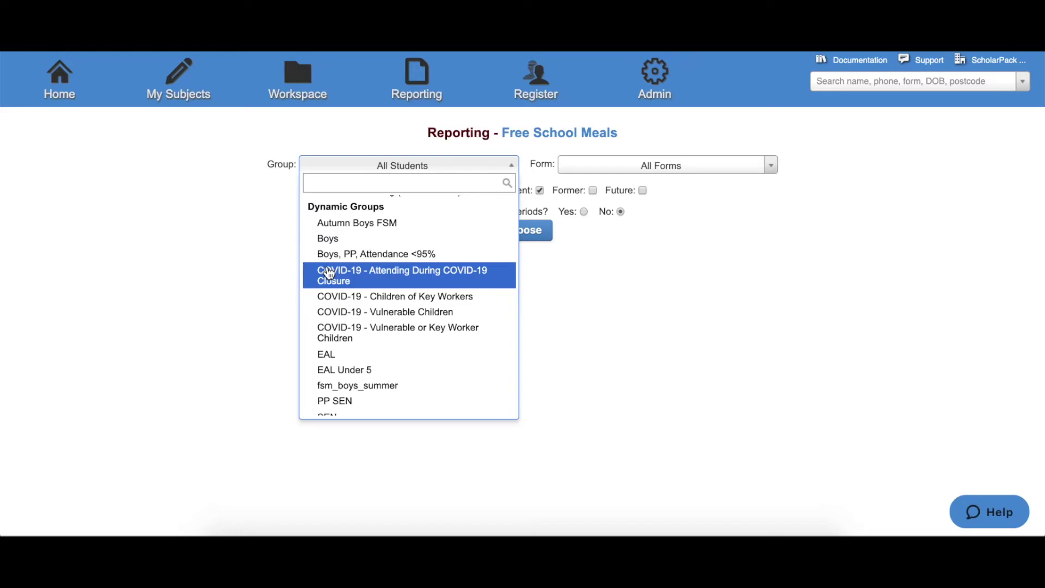
left_click(330, 330)
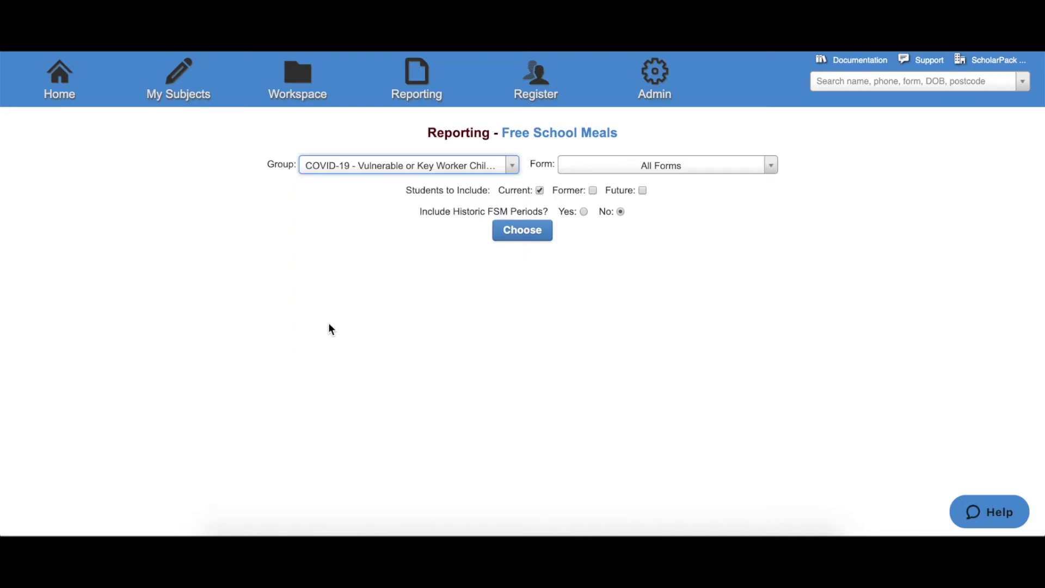
left_click(516, 244)
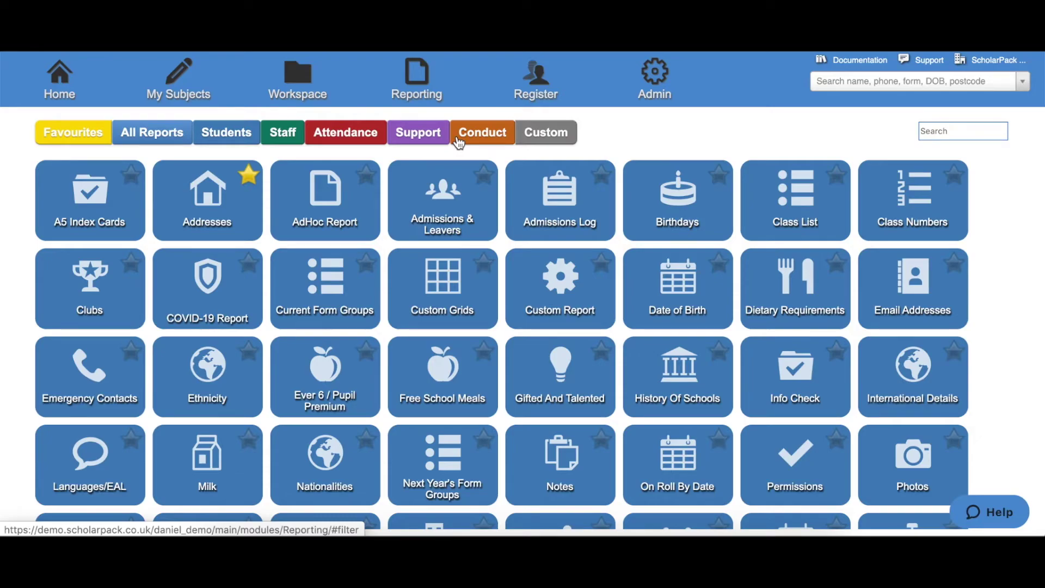
Step: Open Attendance by Year/Form from the attendance reports and run it for 02/09/2019 to 20/03/2020, excluding former students
left_click(355, 143)
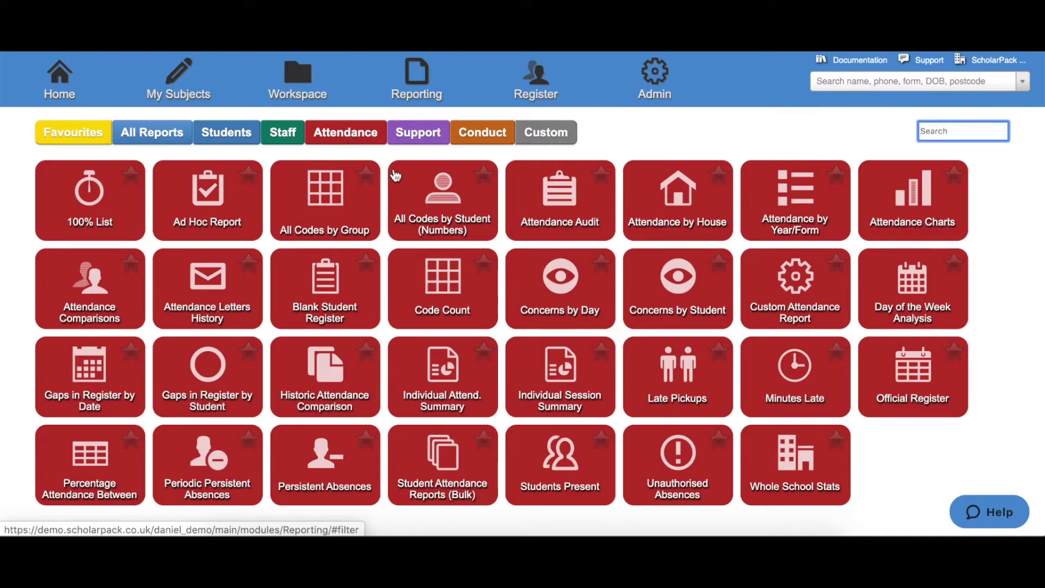
left_click(800, 200)
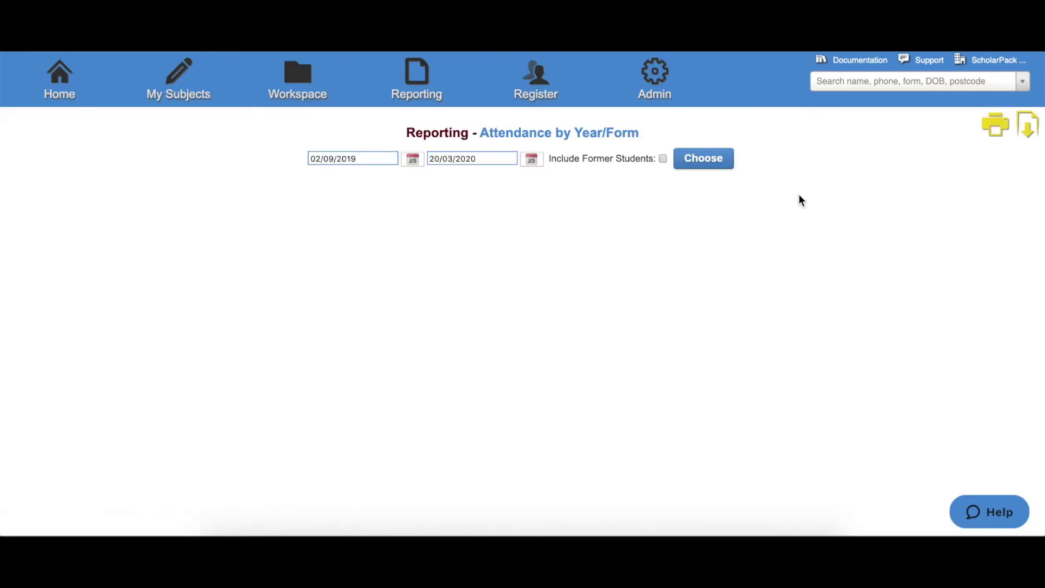
left_click(718, 166)
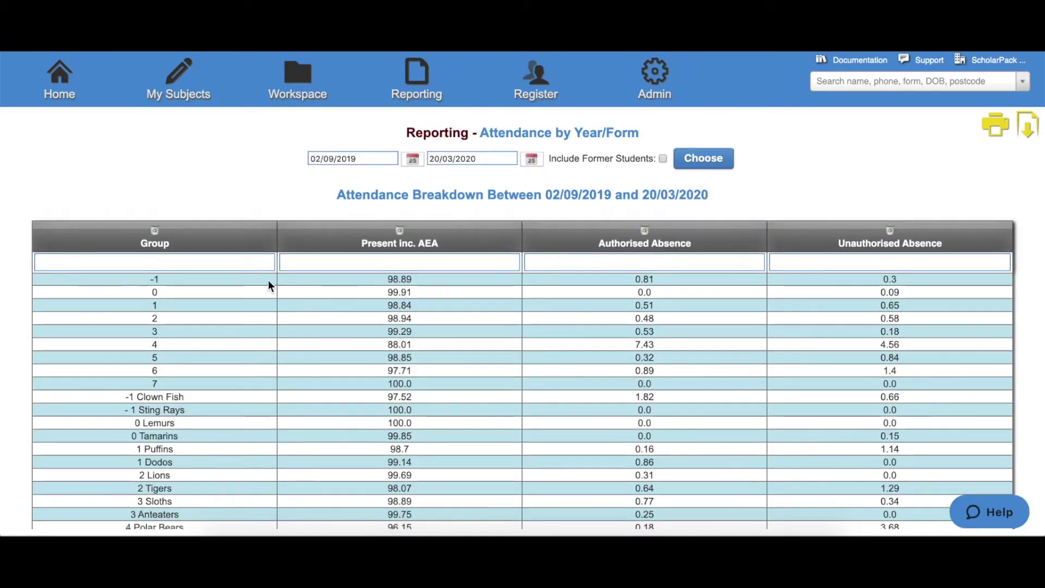
Step: Look through the attendance breakdown down to the Whole School row and sort it by Present Inc. AEA
scroll(262, 381, "down", 2)
scroll(263, 381, "down", 2)
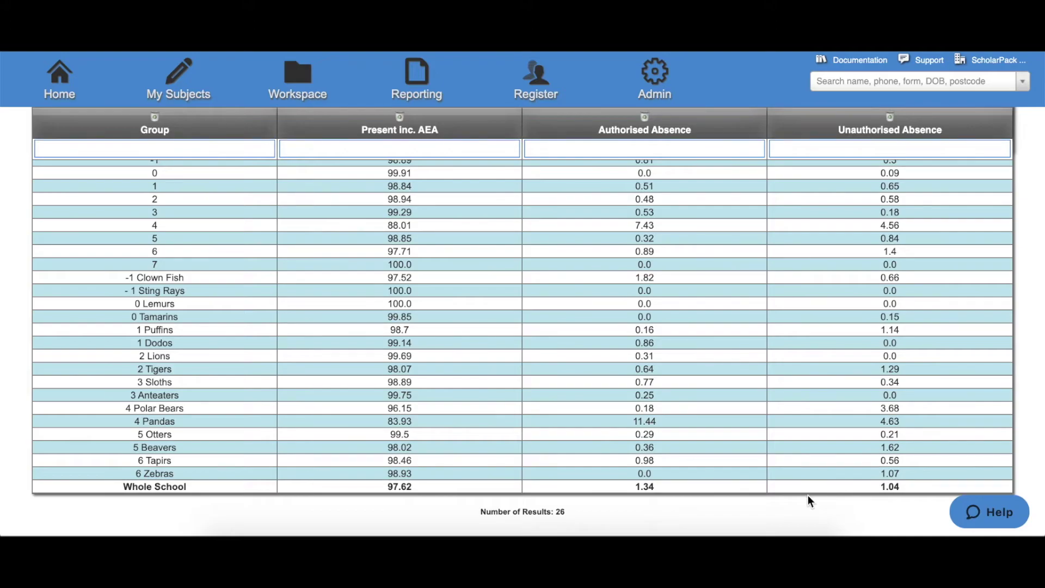
scroll(492, 272, "up", 3)
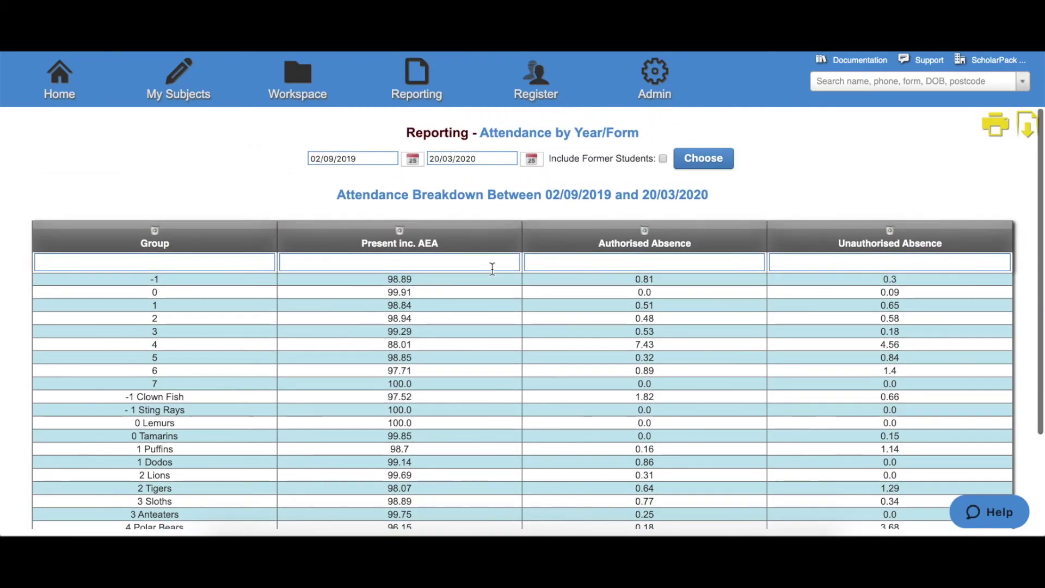
left_click(479, 252)
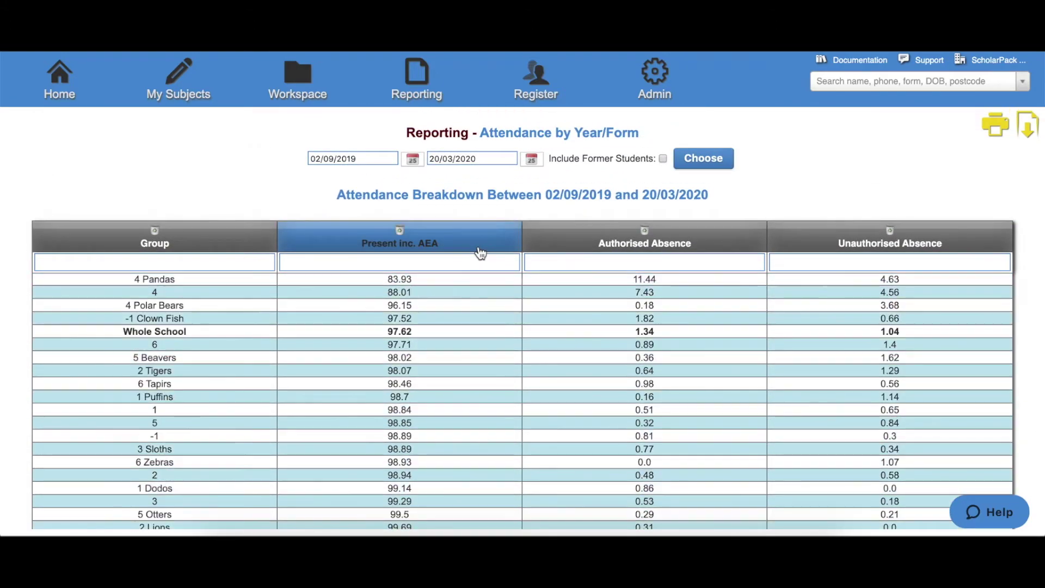
left_click(479, 252)
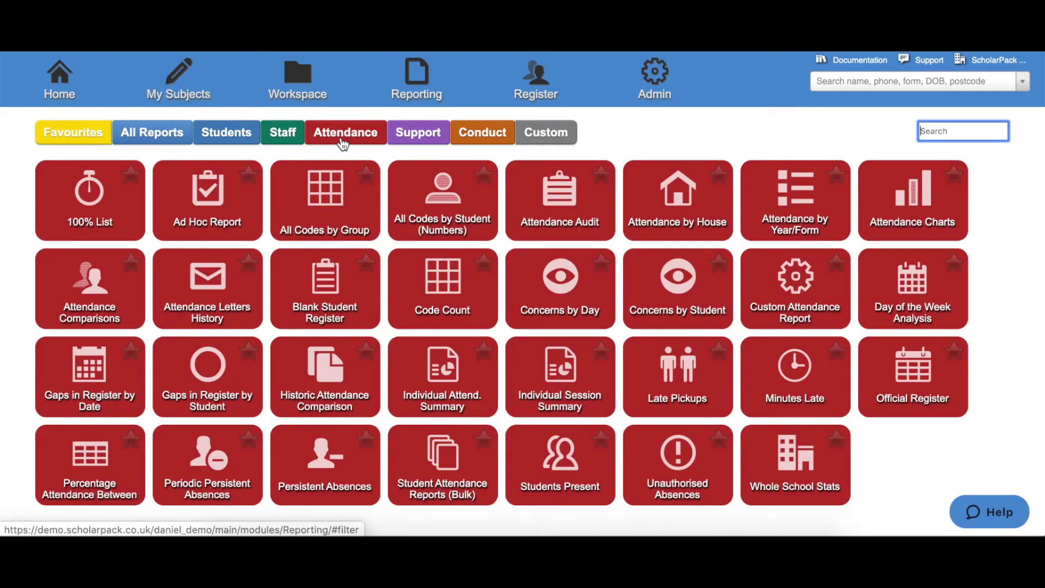
Step: Run the All Codes by Group attendance report for the year to date for current students and look over the codes by year
left_click(343, 204)
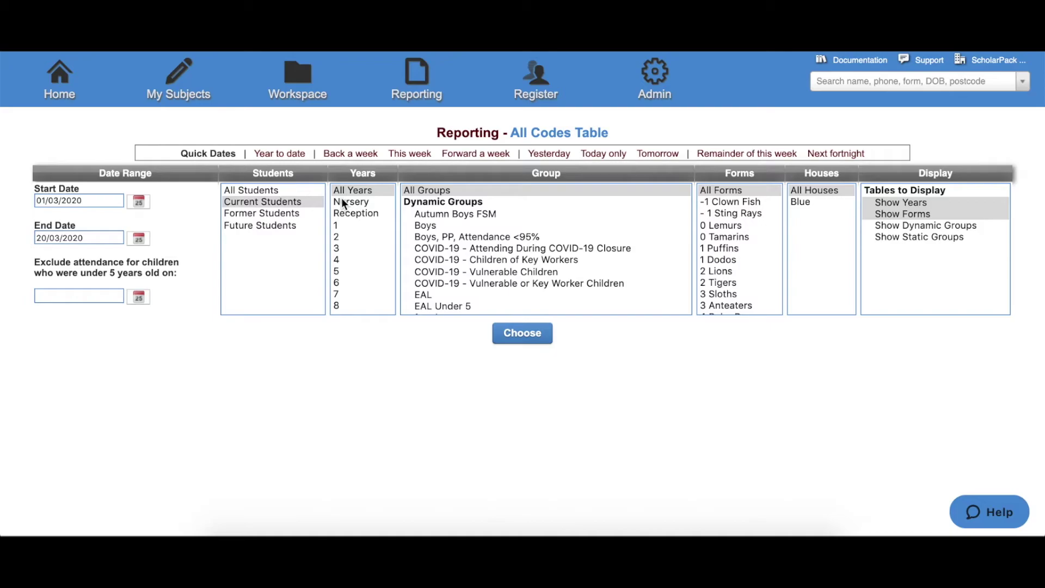
left_click(267, 158)
left_click(547, 333)
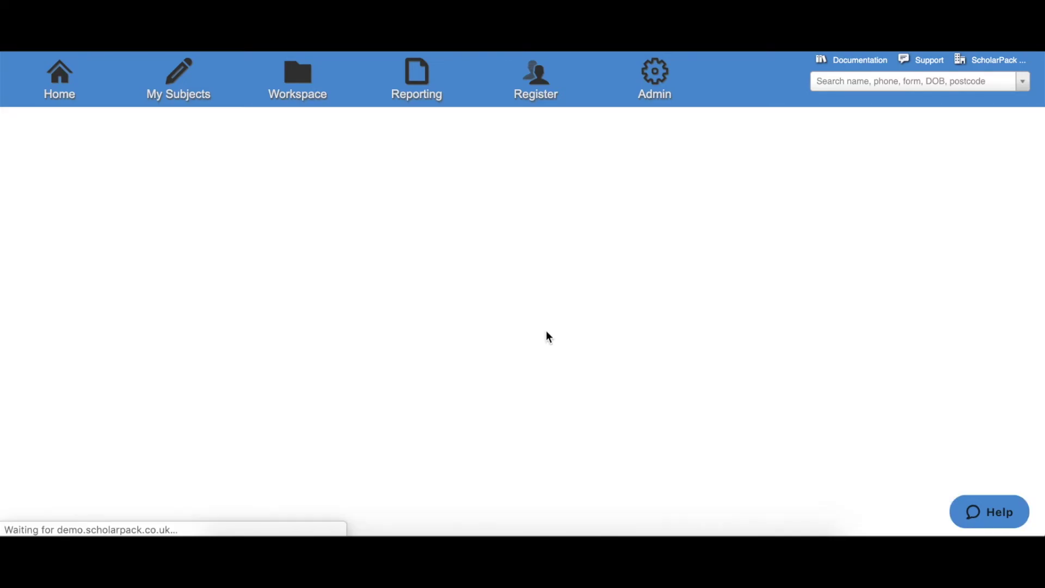
scroll(547, 334, "down", 3)
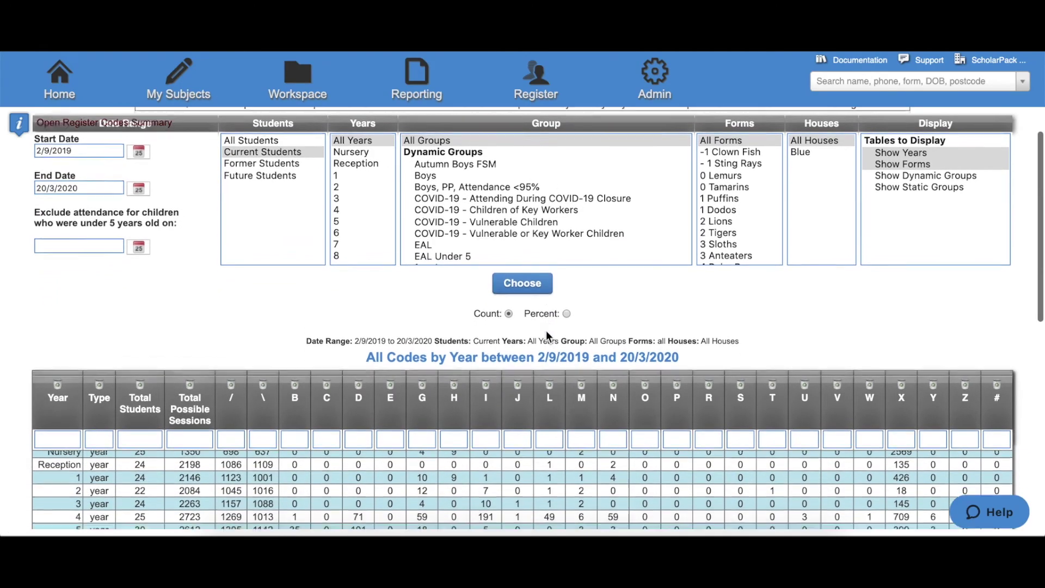
scroll(546, 329, "down", 1)
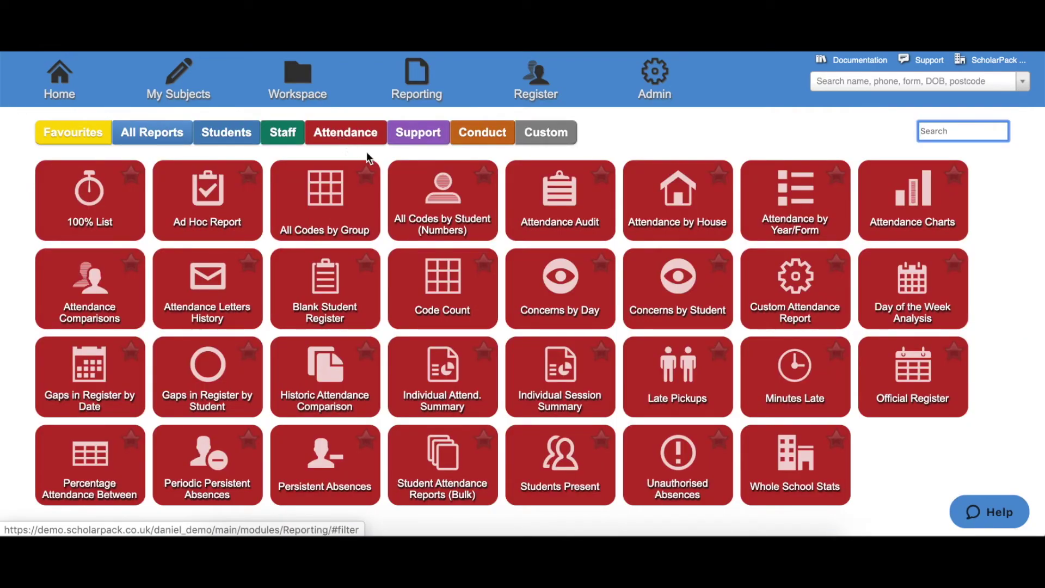
Step: Generate the Custom Attendance Report for 02/09/2019 to 20/03/2020, grouped by Year Group with former students included, and examine the absence statistics
left_click(778, 274)
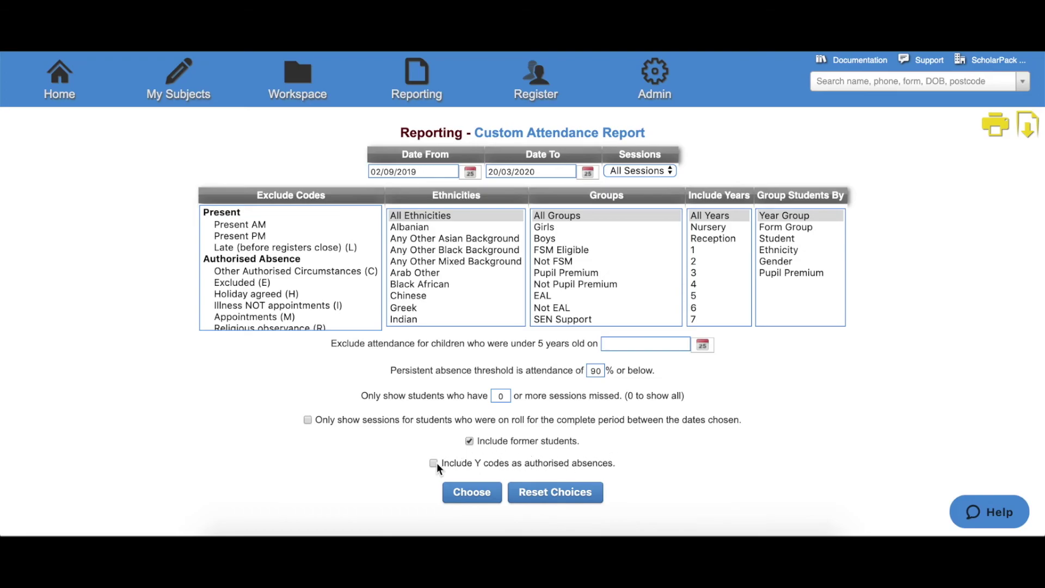
left_click(456, 493)
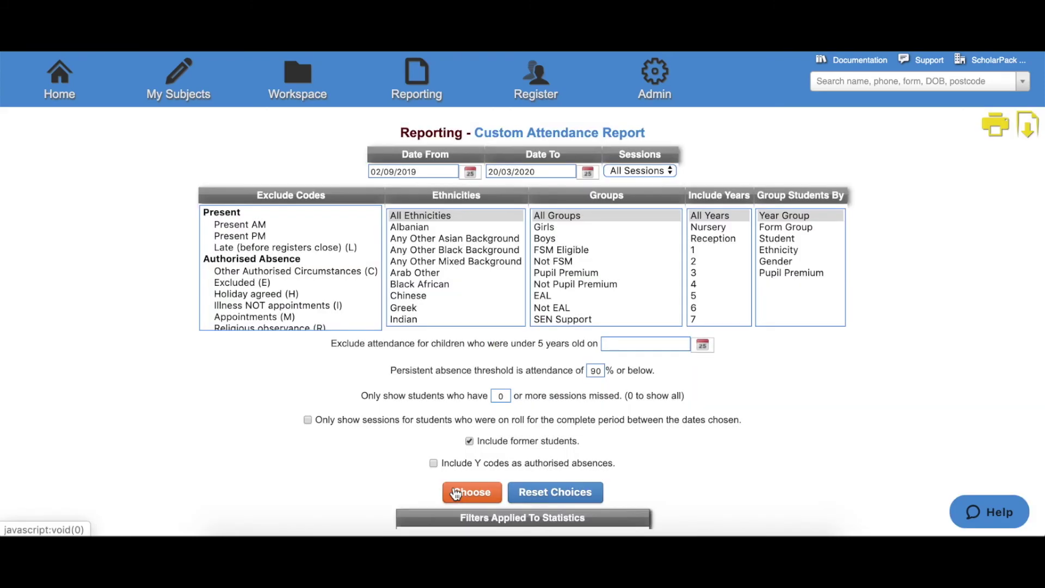
scroll(456, 493, "down", 6)
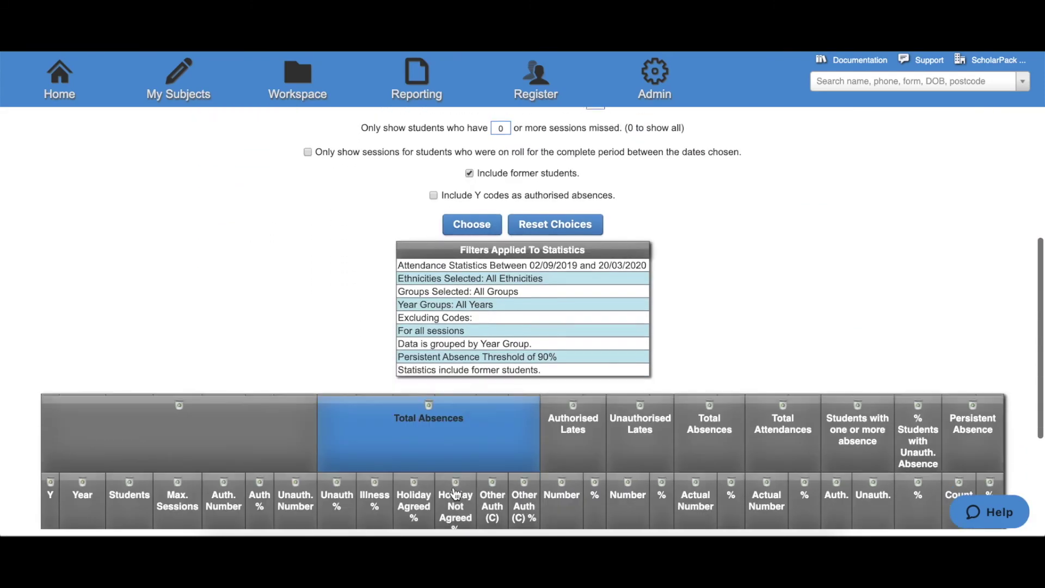
scroll(456, 492, "down", 3)
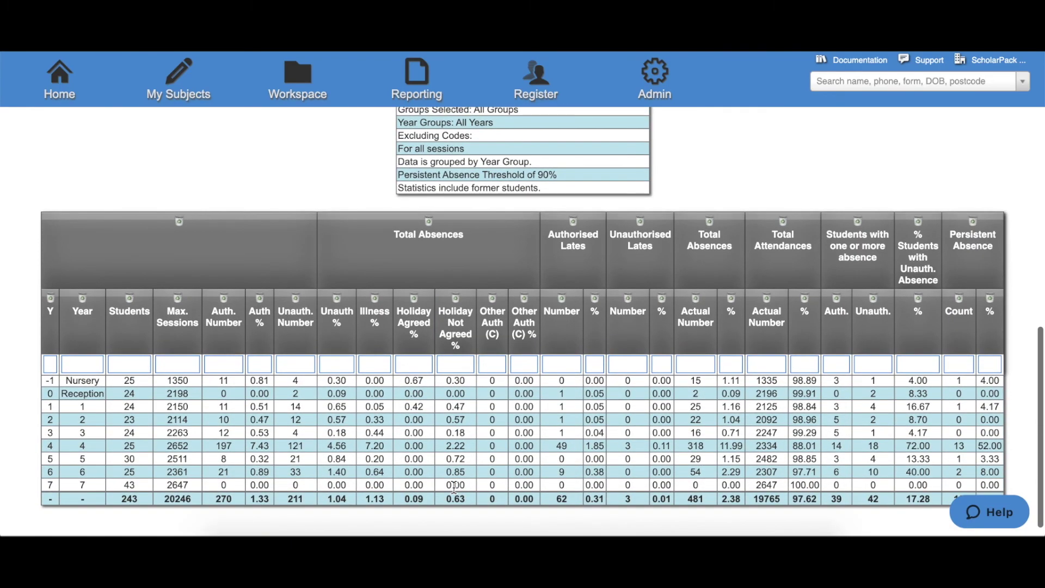